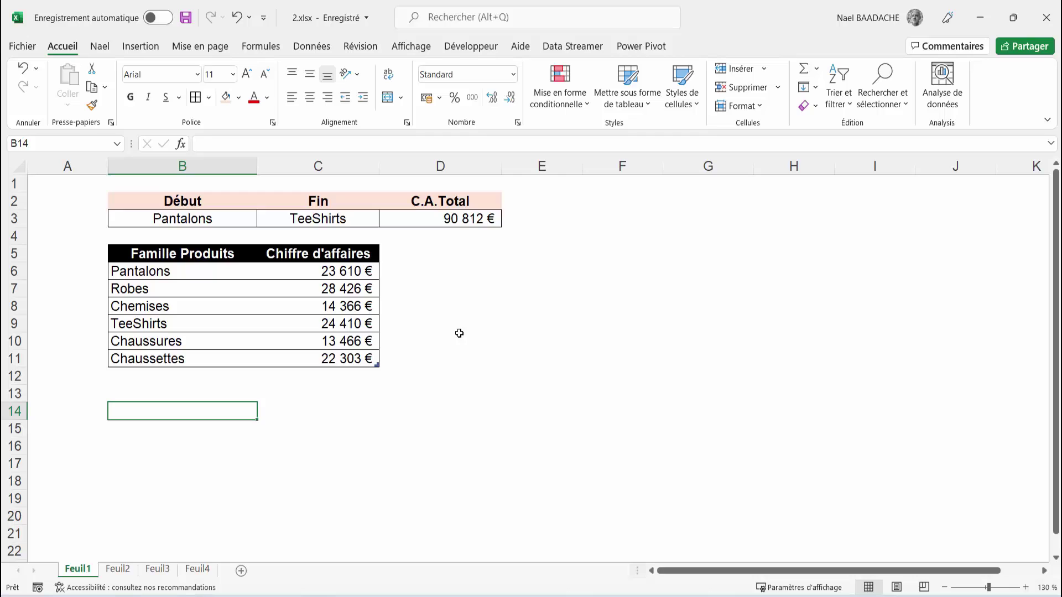
# - Select the family names and then all revenue figures to read their sum in the status bar
pyautogui.click(166, 270)
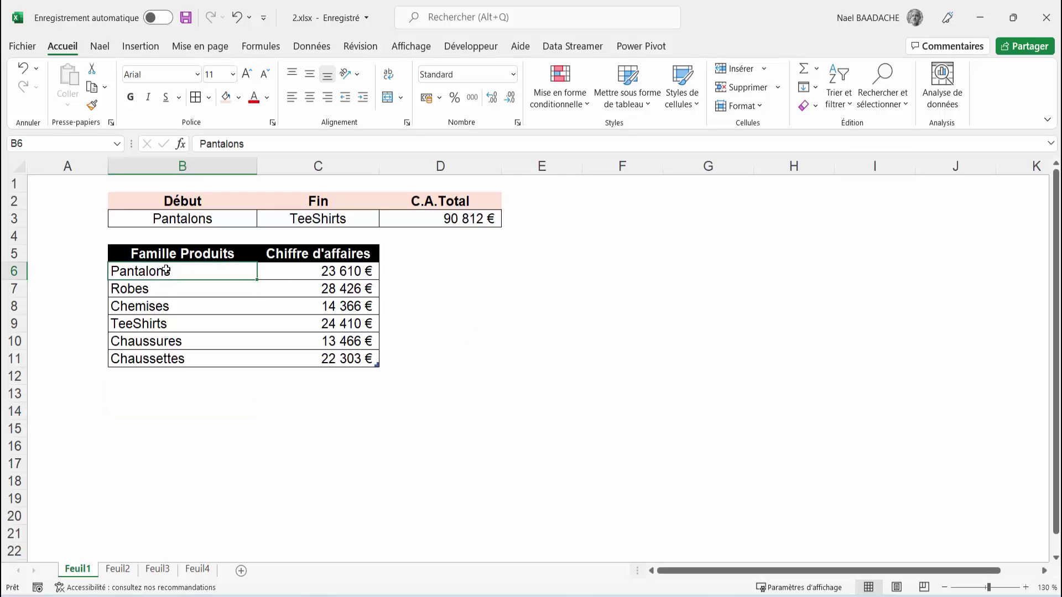
pyautogui.moveTo(166, 270); pyautogui.dragTo(169, 355)
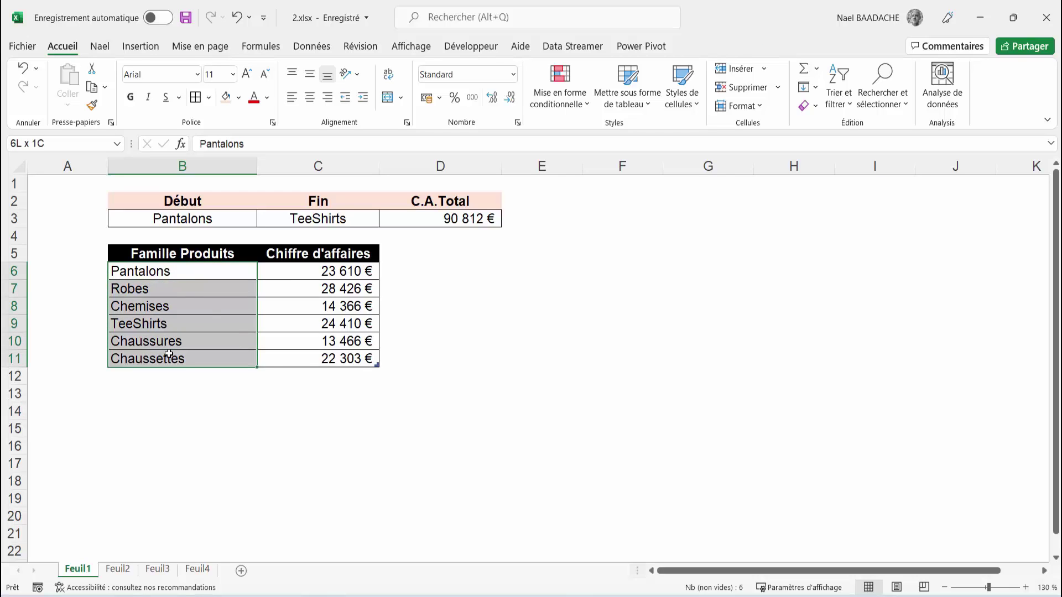
pyautogui.click(177, 269)
pyautogui.click(176, 358)
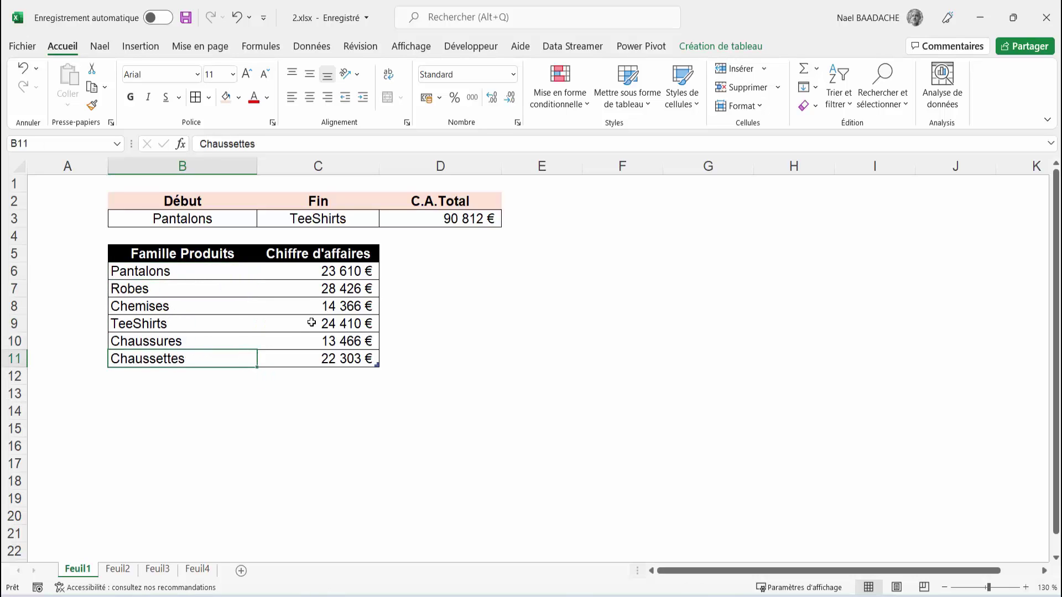
pyautogui.click(336, 271)
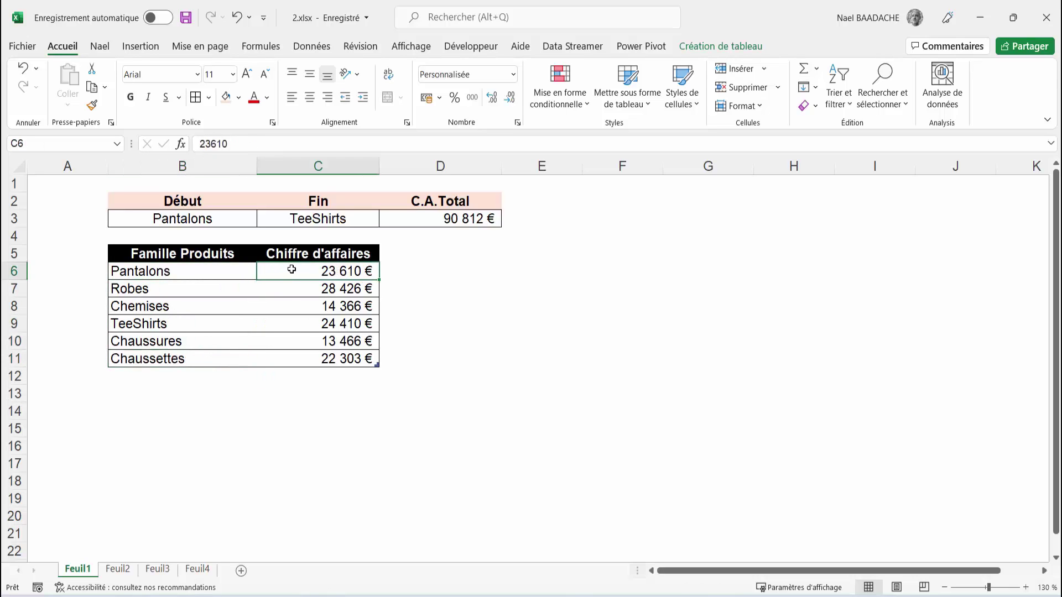
pyautogui.moveTo(338, 271); pyautogui.dragTo(340, 359)
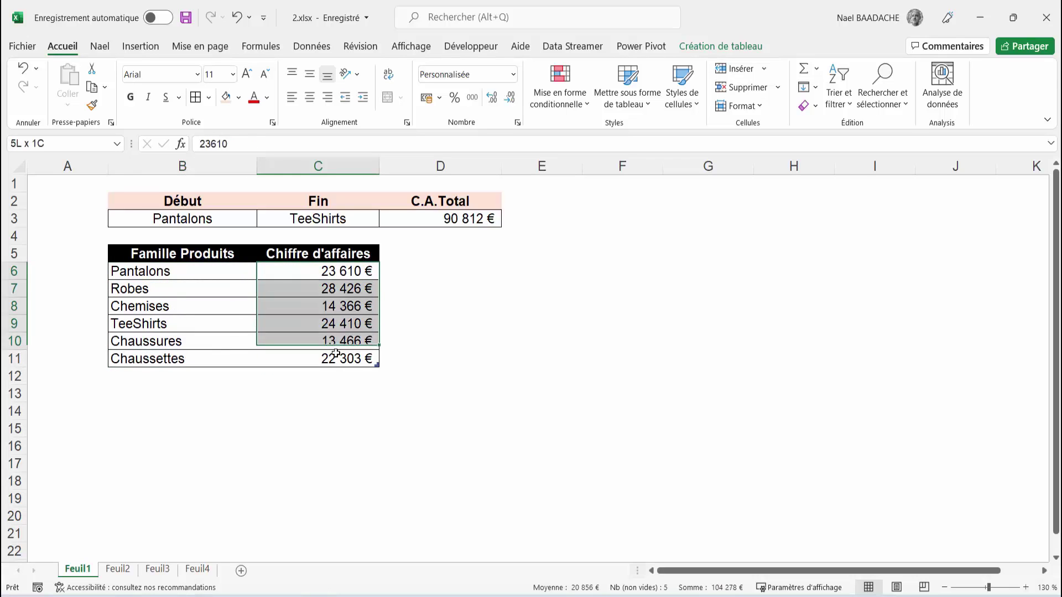
# - Keep Pantalons as the Début family and choose Chaussettes from the Fin dropdown
pyautogui.click(220, 220)
pyautogui.click(263, 220)
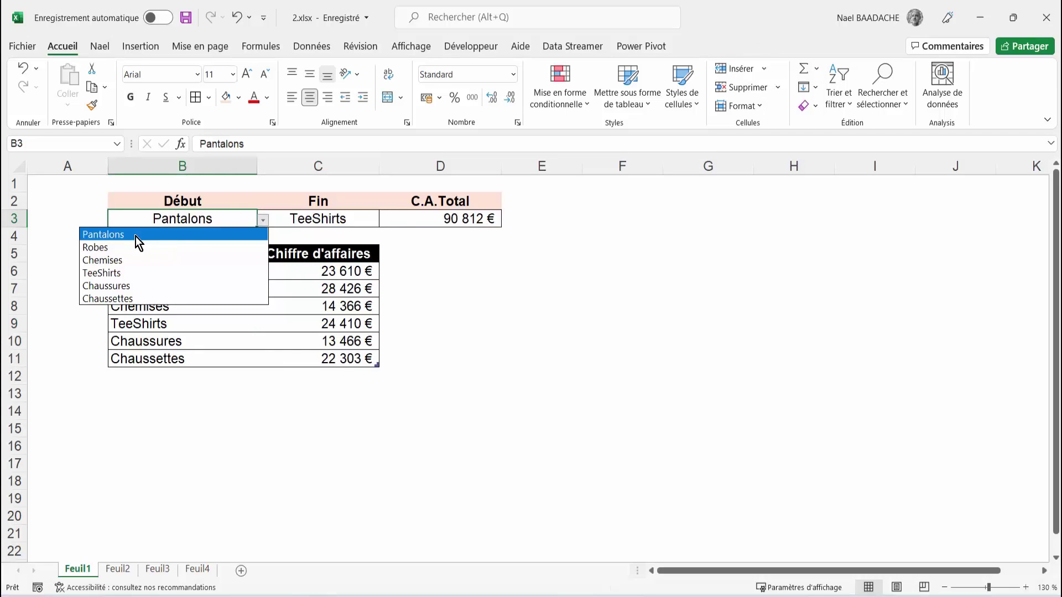
pyautogui.click(135, 236)
pyautogui.click(372, 224)
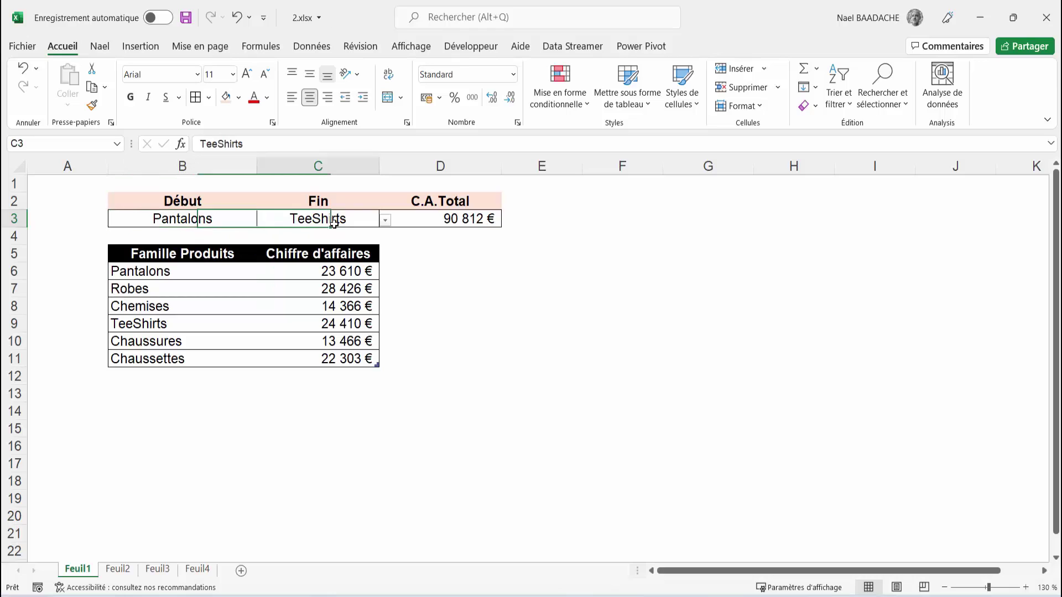
pyautogui.click(385, 220)
pyautogui.click(266, 295)
# - Check the C.A.Total formula against a partial revenue selection, then deselect the tables
pyautogui.click(457, 219)
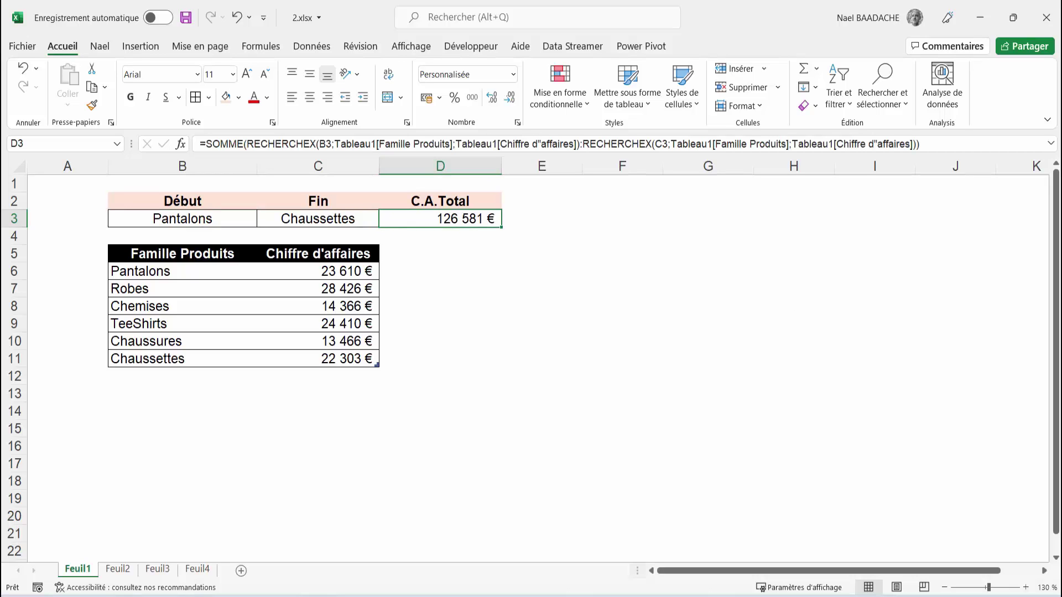
pyautogui.moveTo(347, 272); pyautogui.dragTo(342, 358)
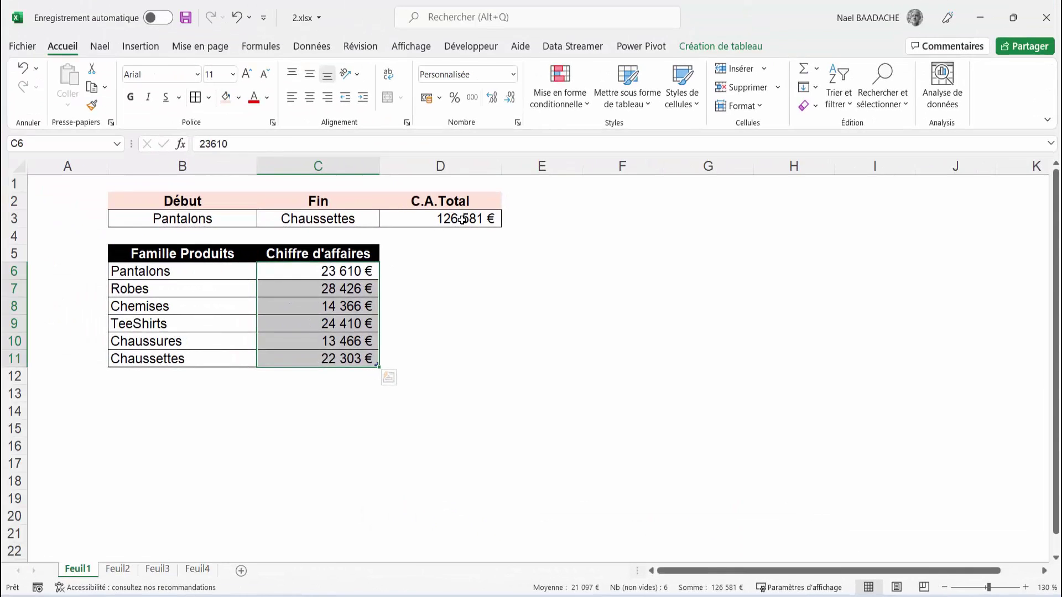
pyautogui.click(462, 220)
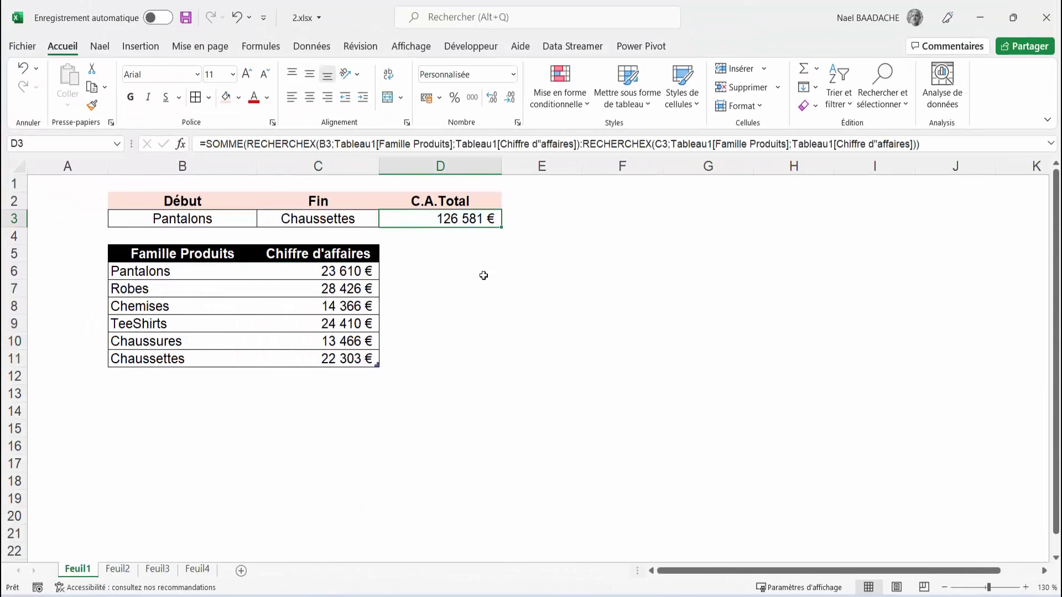
pyautogui.click(477, 301)
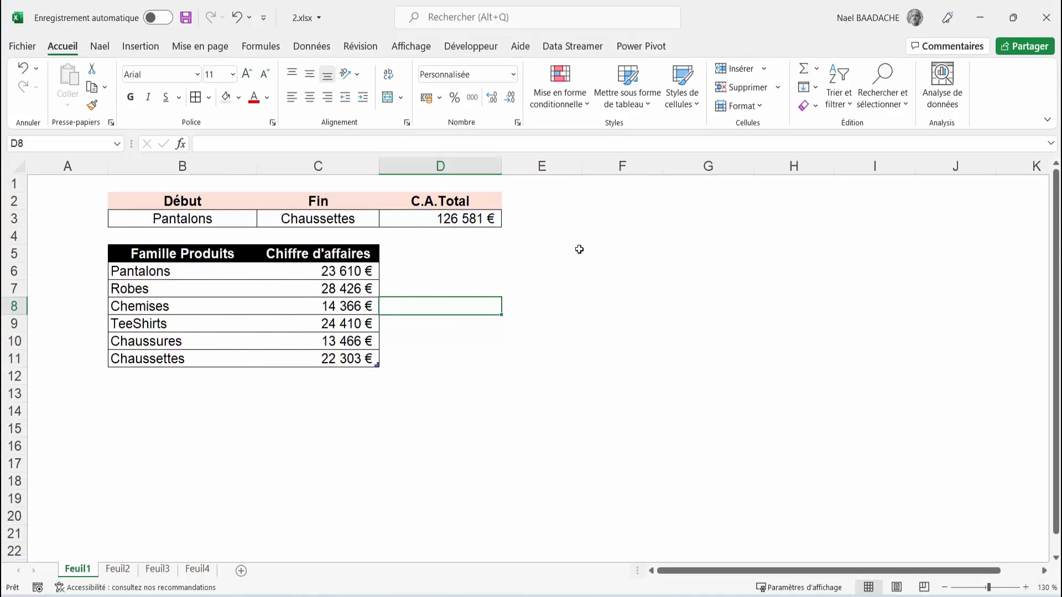
pyautogui.click(606, 319)
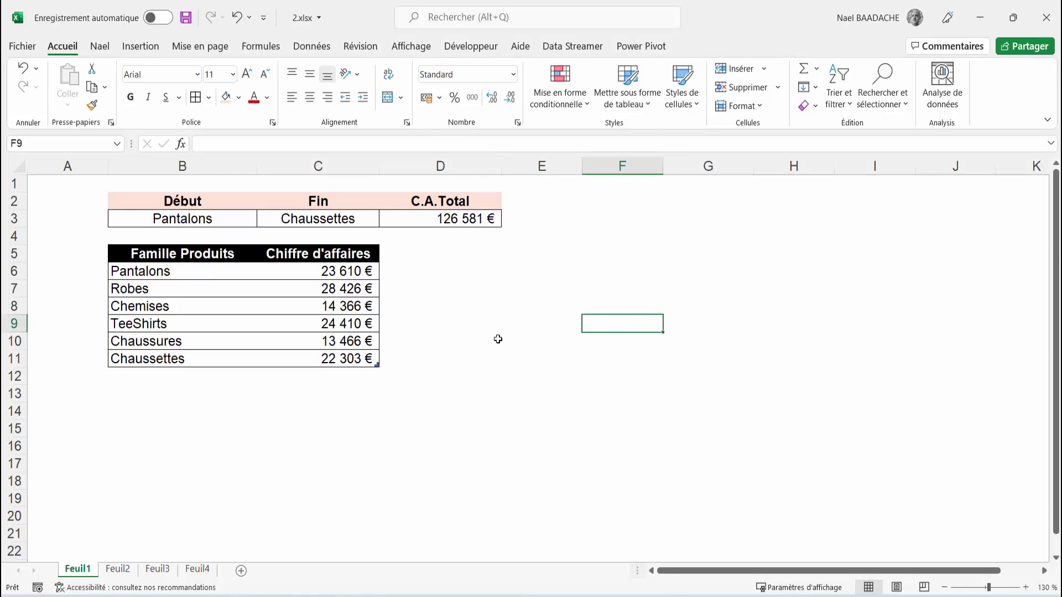
# - On sheet Feuil2, insert a blank row above row 2
pyautogui.click(121, 572)
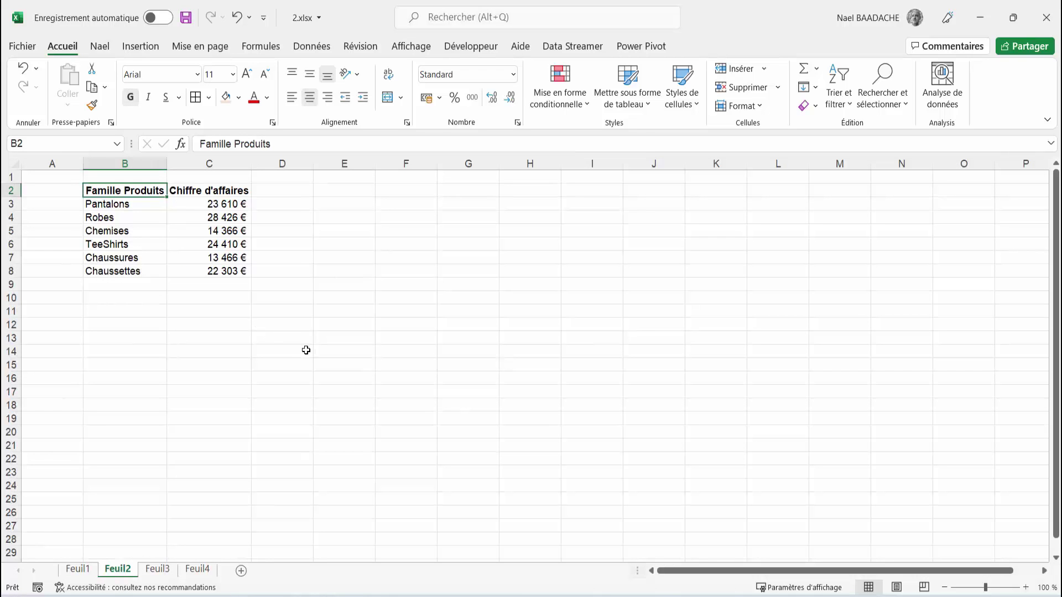
pyautogui.rightClick(13, 195)
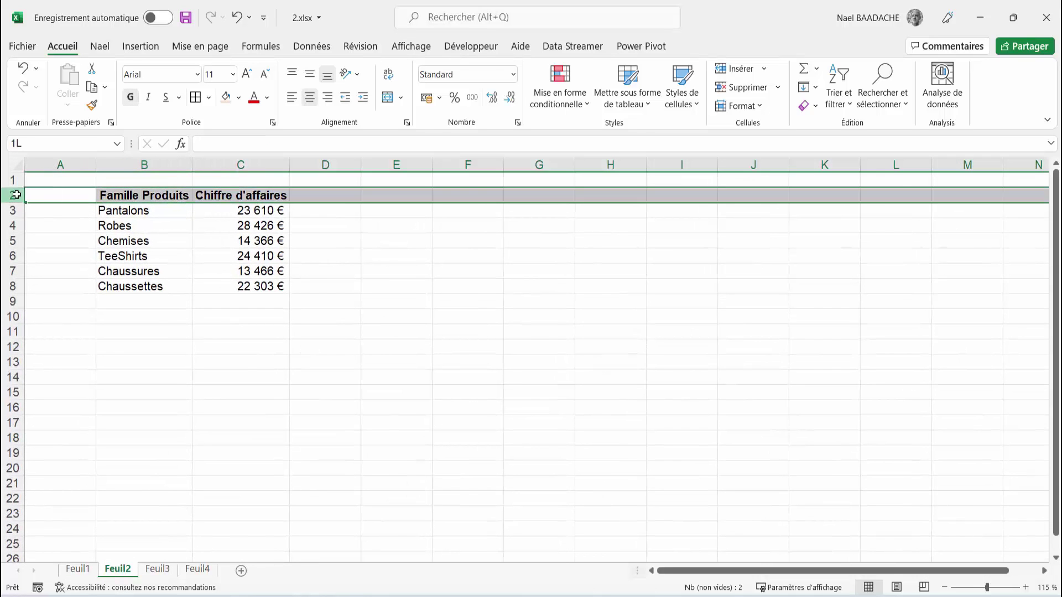
pyautogui.click(58, 322)
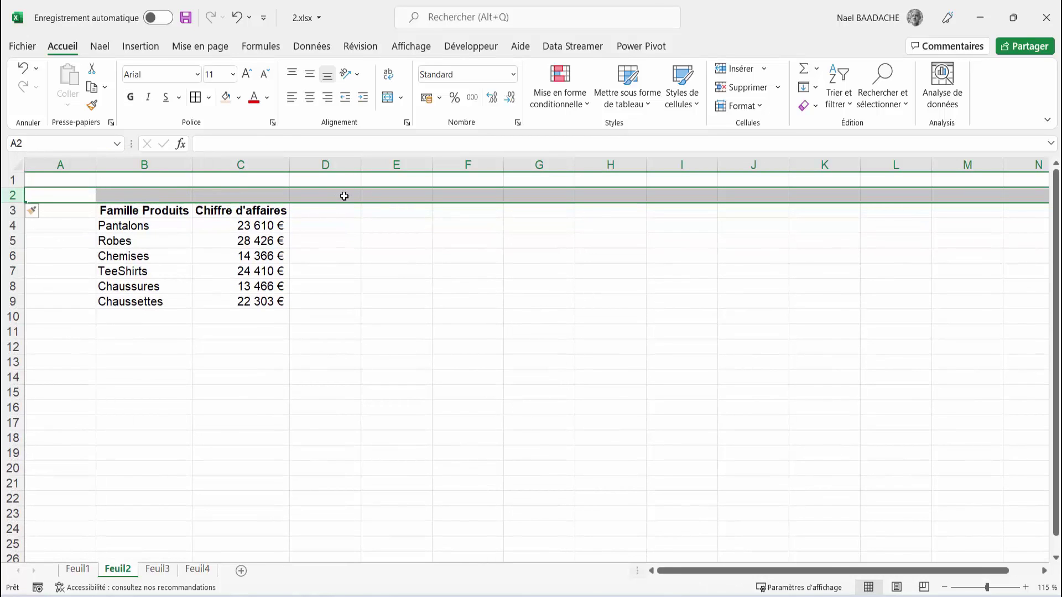
# - Enter the headings Début, Fin and C.A. Total in E1, F1 and G1
pyautogui.click(389, 180)
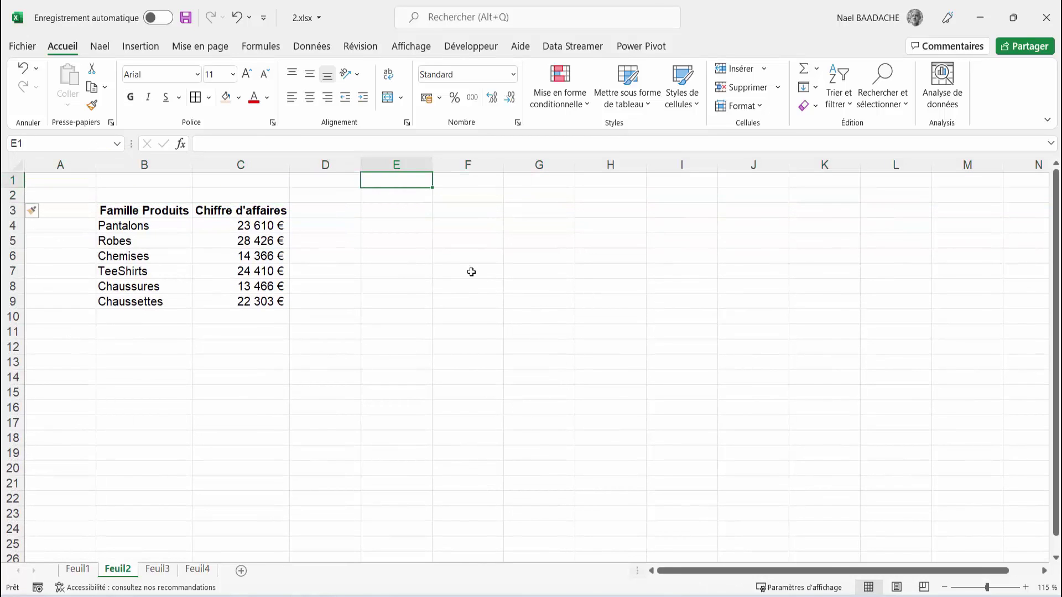
pyautogui.write('Débit')
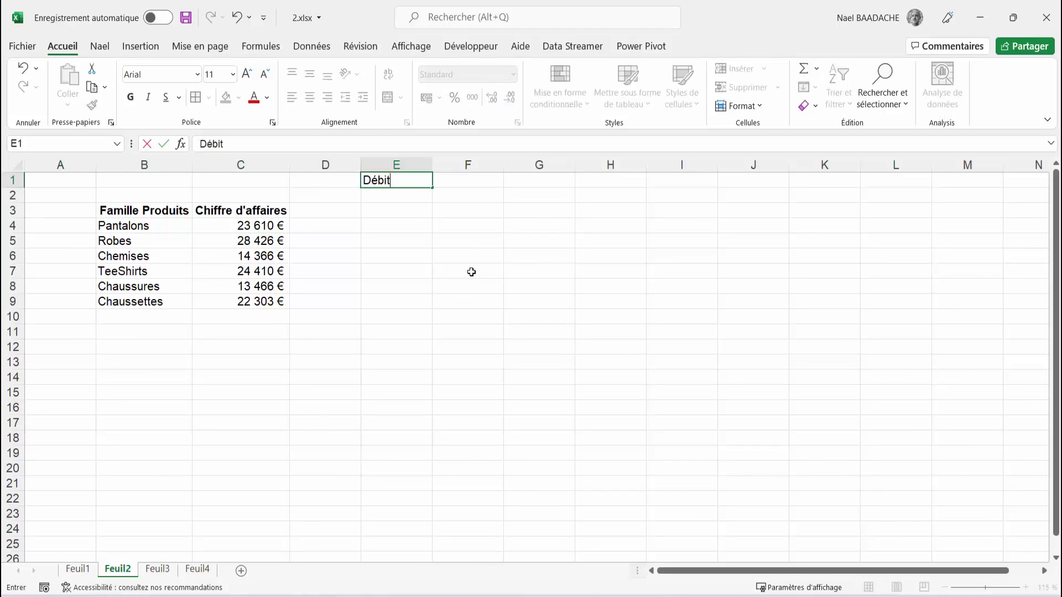
pyautogui.press('BackSpace')
pyautogui.press('BackSpace')
pyautogui.press('BackSpace')
pyautogui.write('but')
pyautogui.press('Tab')
pyautogui.write('D')
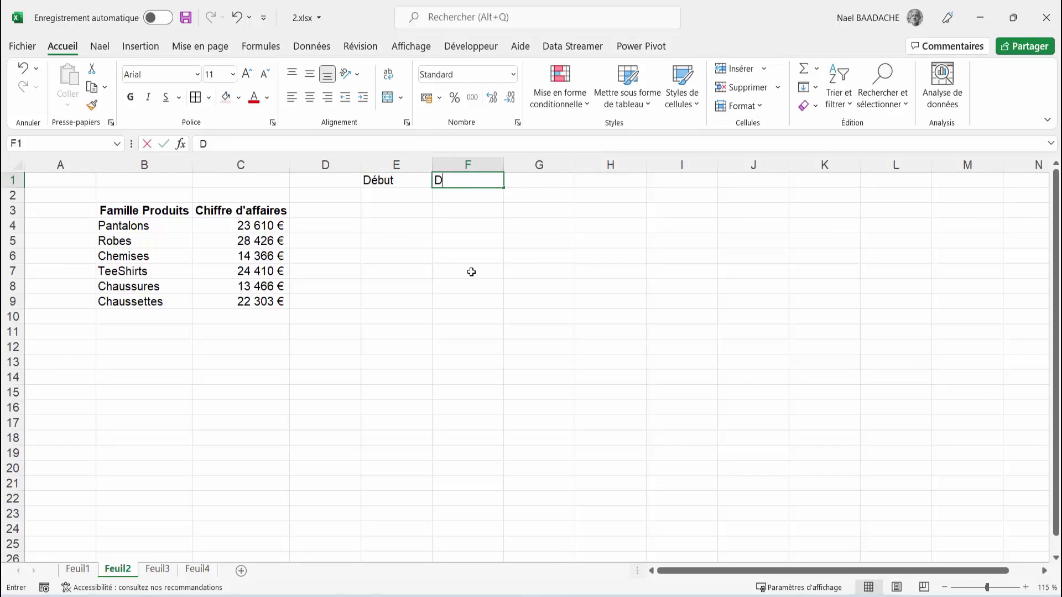
pyautogui.press('BackSpace')
pyautogui.write('FIN')
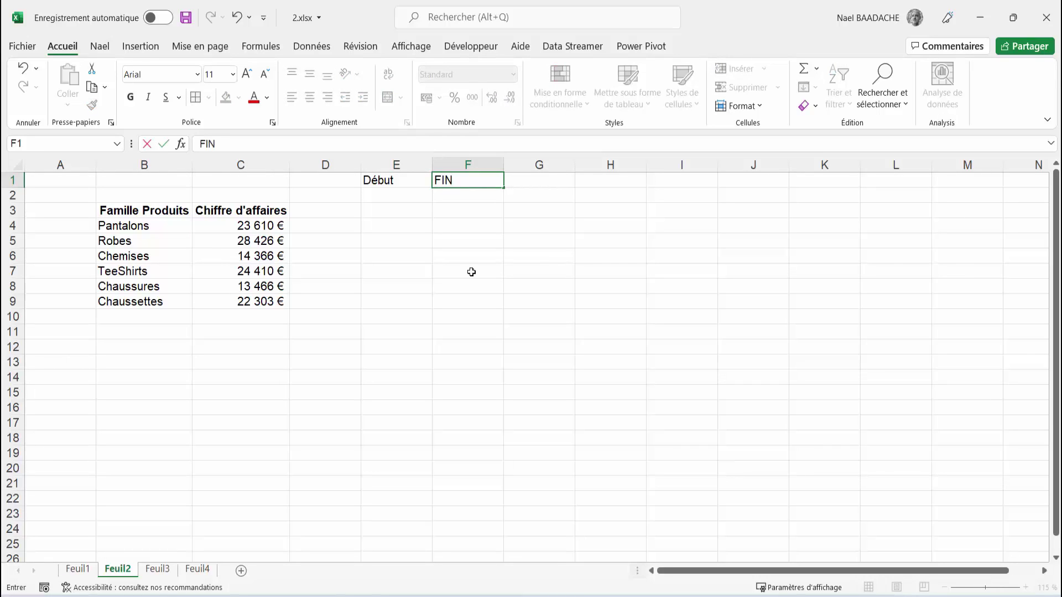
pyautogui.press('BackSpace')
pyautogui.press('BackSpace')
pyautogui.write('oin')
pyautogui.press('BackSpace')
pyautogui.press('BackSpace')
pyautogui.press('BackSpace')
pyautogui.write('in')
pyautogui.press('Tab')
pyautogui.write('C.A.')
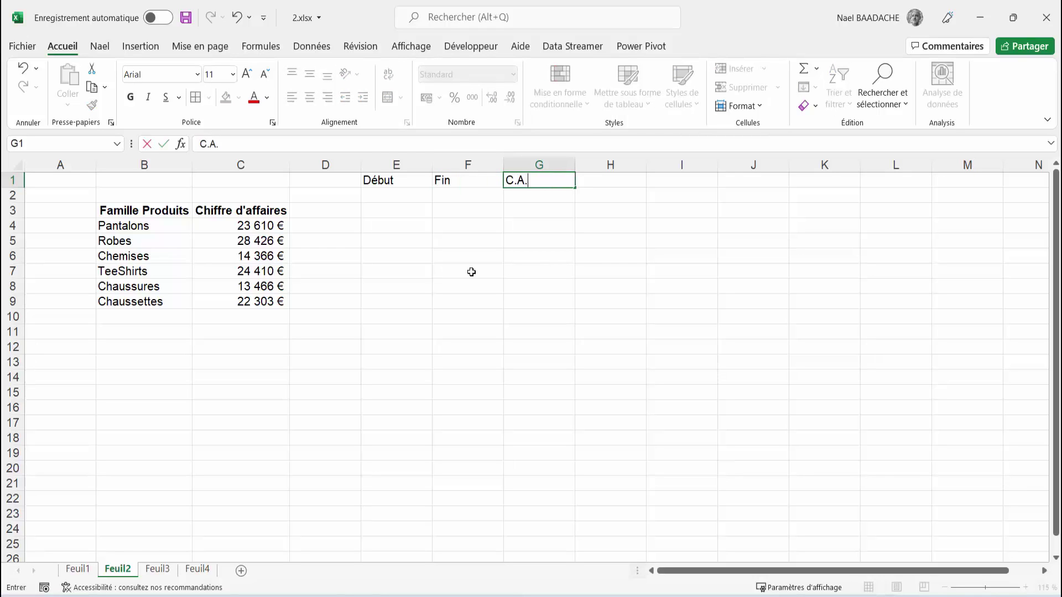
pyautogui.write(' Total')
pyautogui.press('Return')
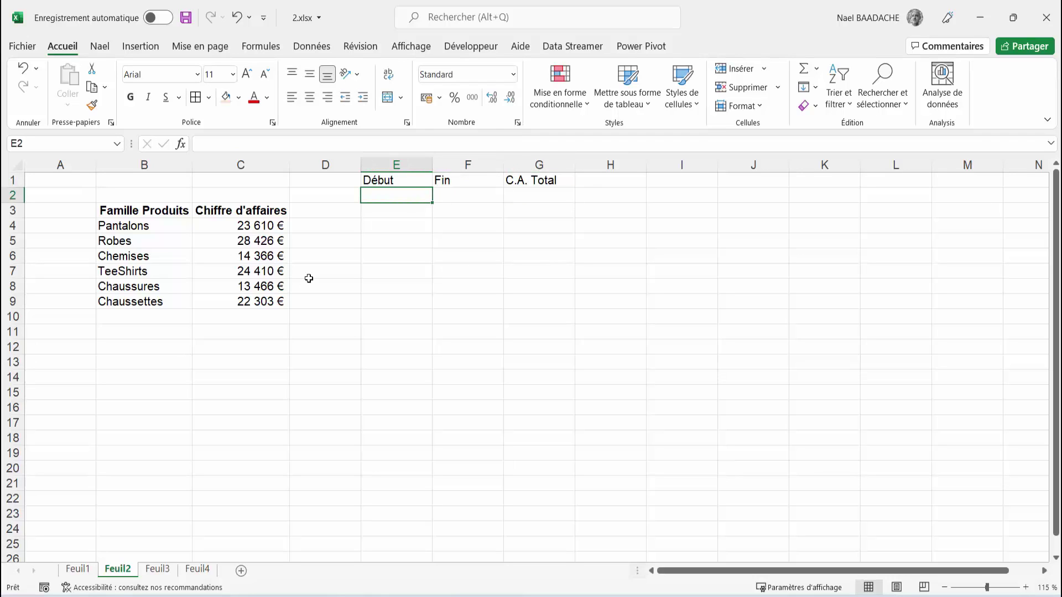
# - Make the three headings bold and centred, with a light pink fill
pyautogui.moveTo(394, 183); pyautogui.dragTo(485, 170)
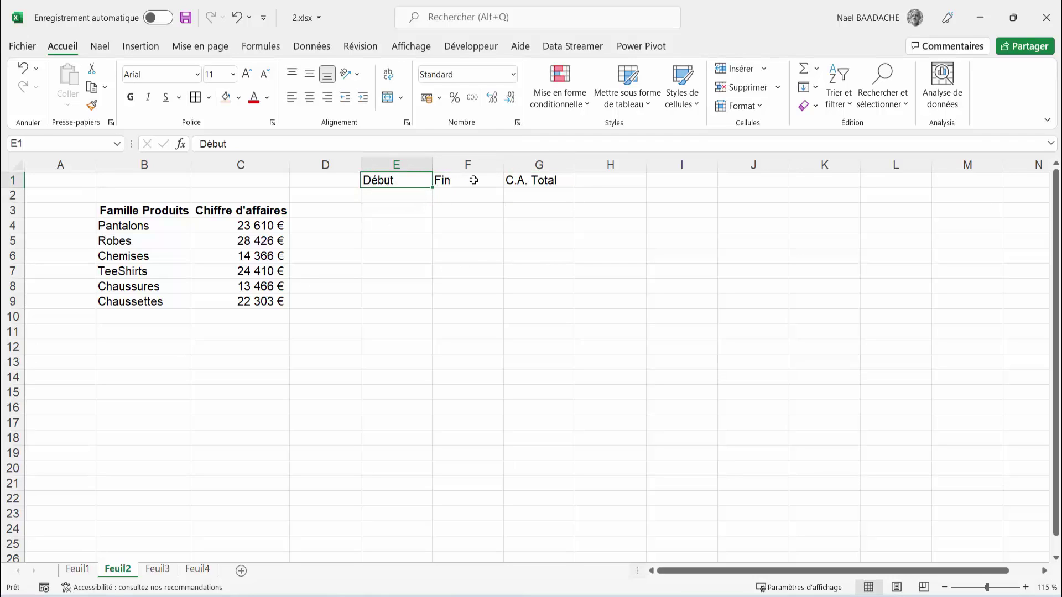
pyautogui.click(131, 98)
pyautogui.click(310, 97)
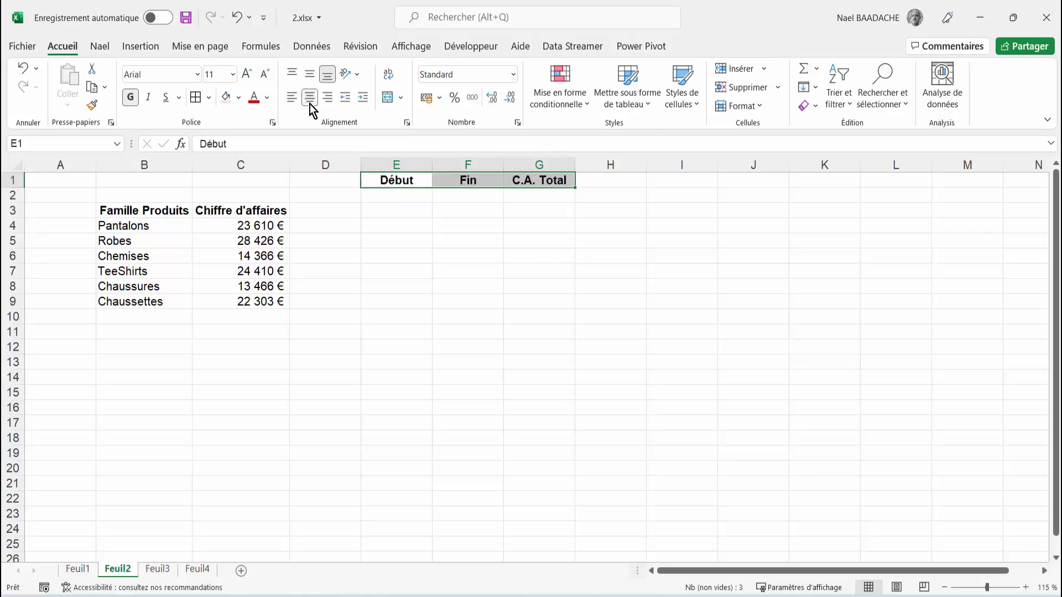
pyautogui.click(228, 98)
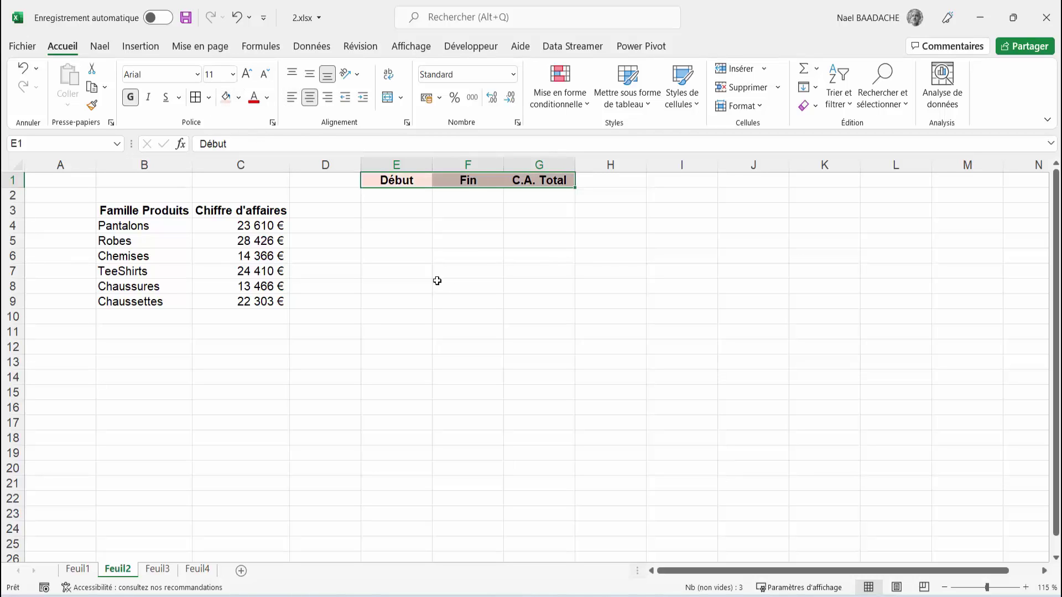
# - Review the family cells, then select the whole family and revenue table
pyautogui.click(152, 245)
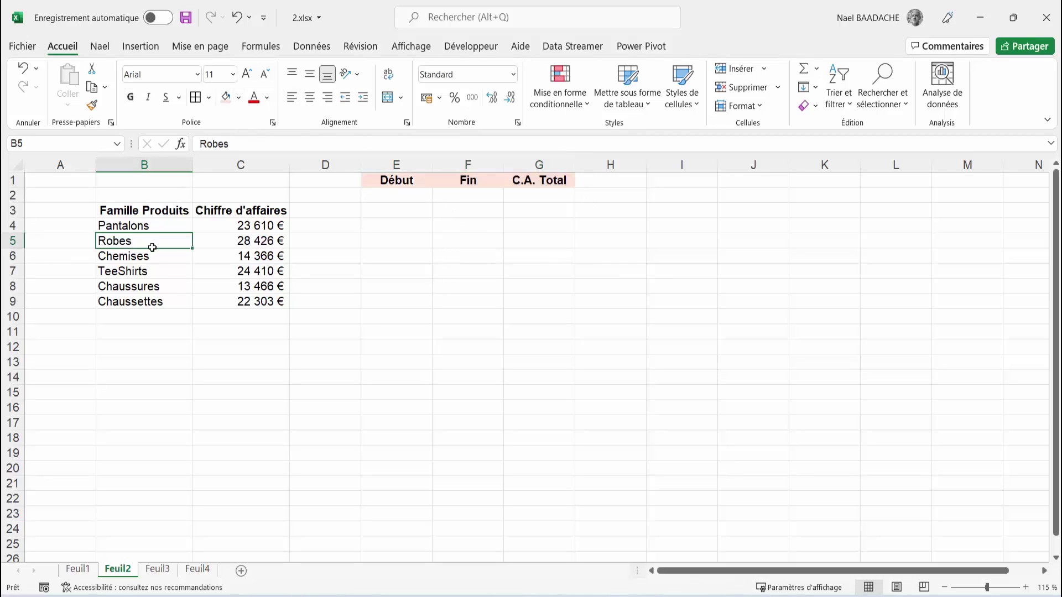
pyautogui.click(150, 317)
pyautogui.click(149, 332)
pyautogui.click(149, 346)
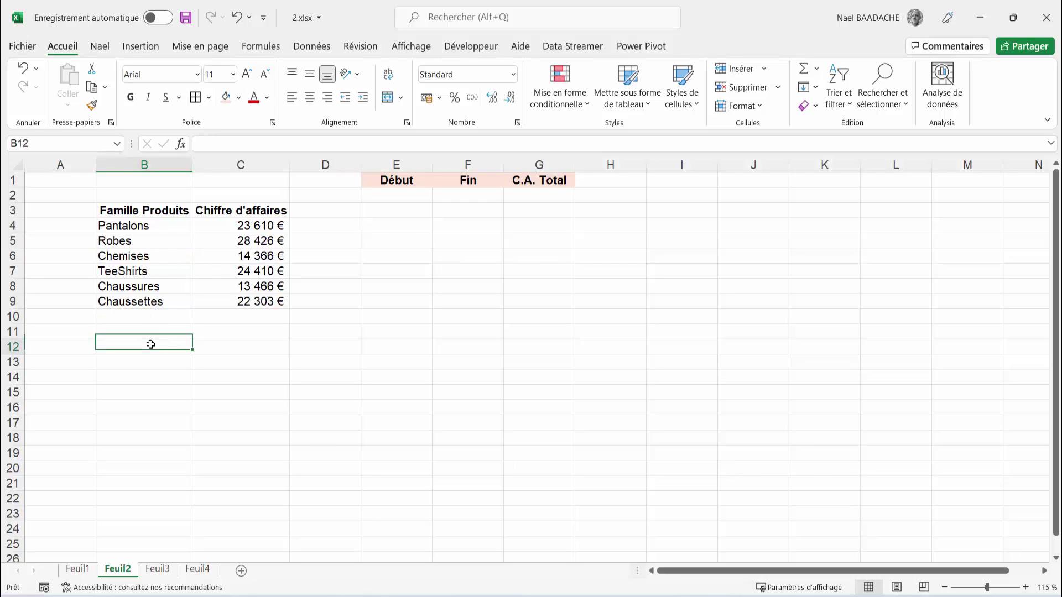
pyautogui.click(138, 286)
pyautogui.click(541, 191)
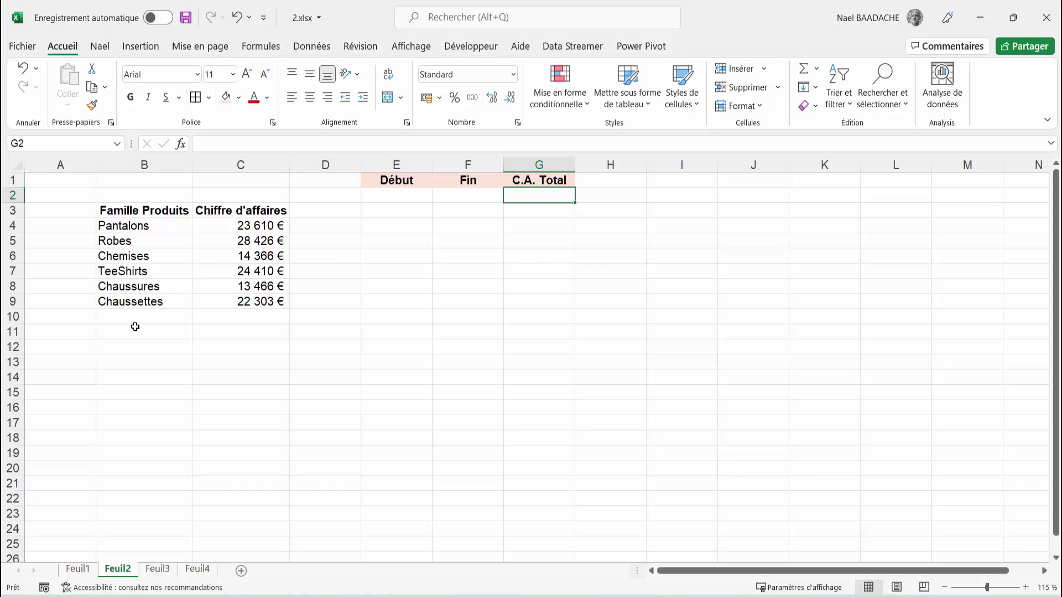
pyautogui.click(134, 239)
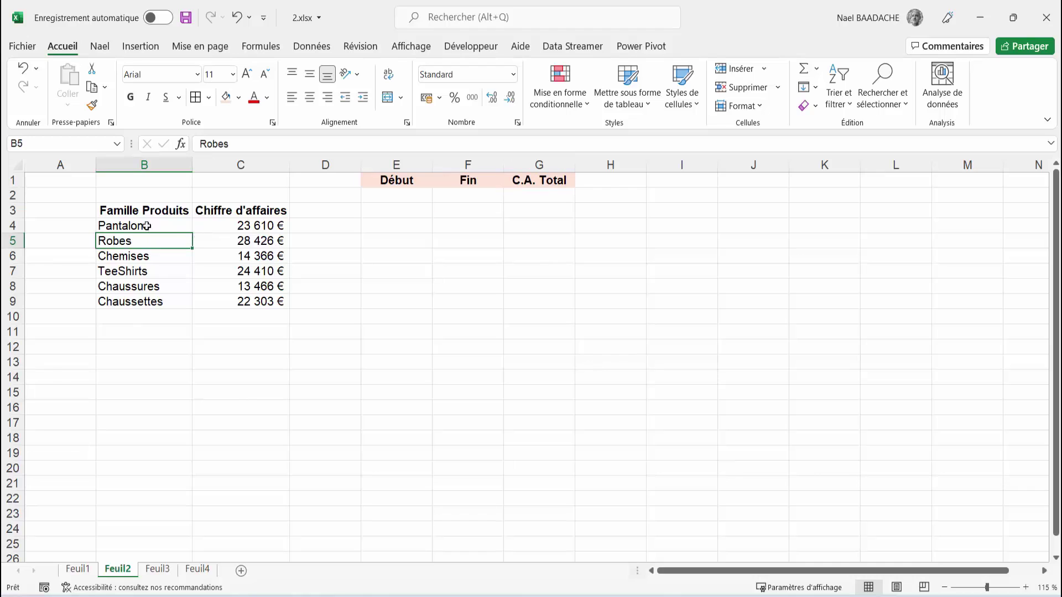
pyautogui.moveTo(142, 211); pyautogui.dragTo(252, 311)
pyautogui.click(165, 253)
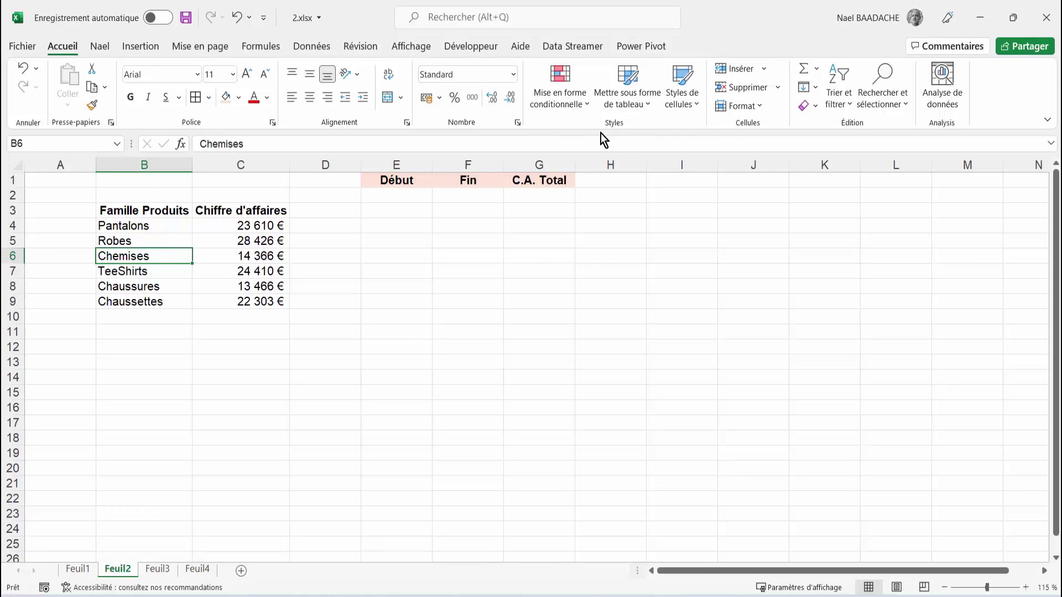
# - Format B3:C9 as a table in a blue banded style with headers
pyautogui.click(646, 108)
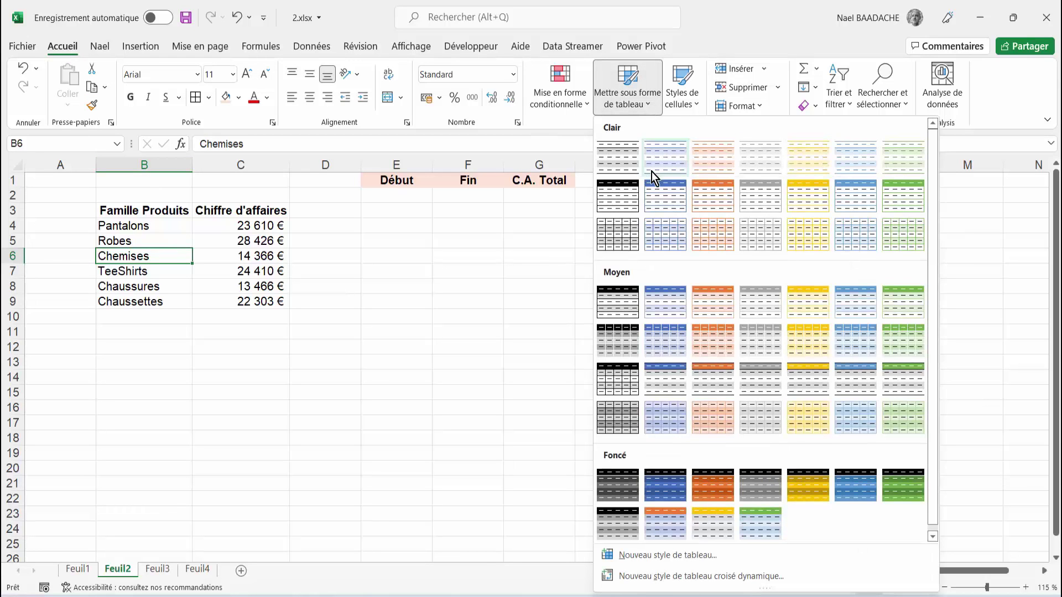
pyautogui.click(657, 202)
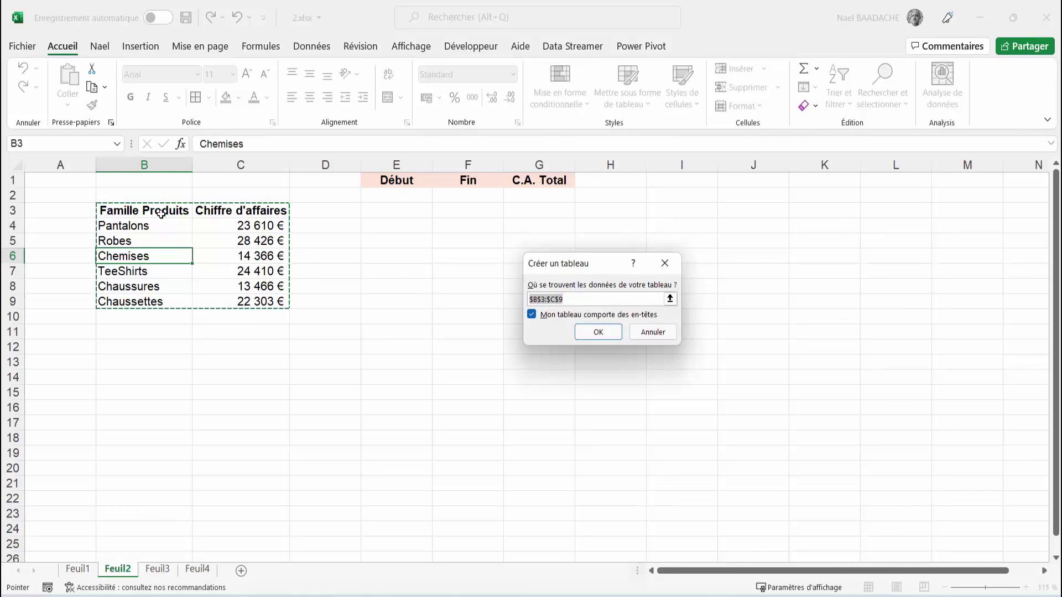
pyautogui.click(593, 335)
pyautogui.click(158, 241)
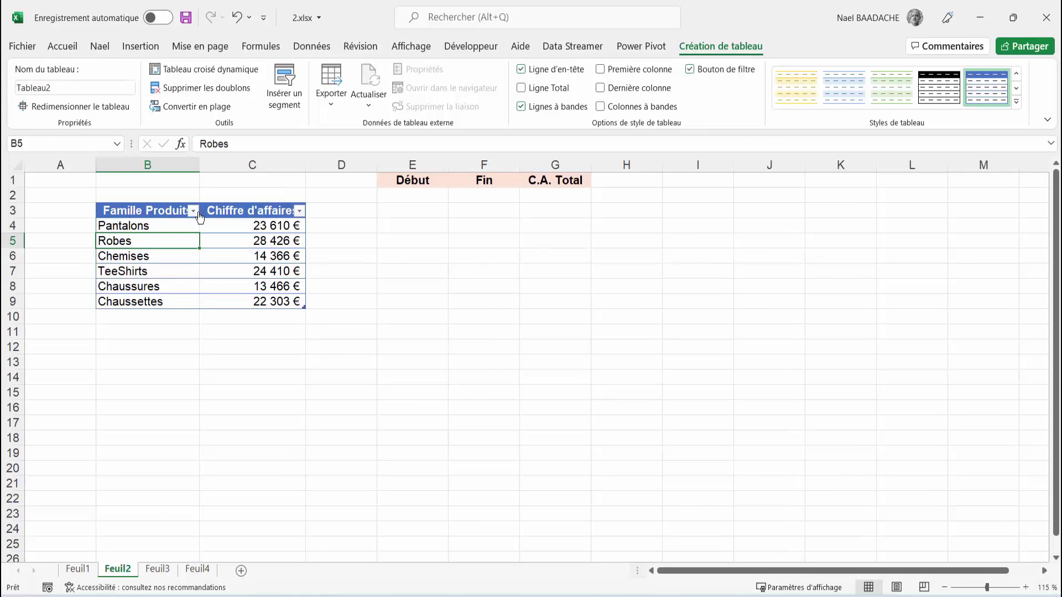
# - Turn off filtering on the table to remove the header filter arrows
pyautogui.click(197, 215)
pyautogui.press('Escape')
pyautogui.press('Down')
pyautogui.press('Down')
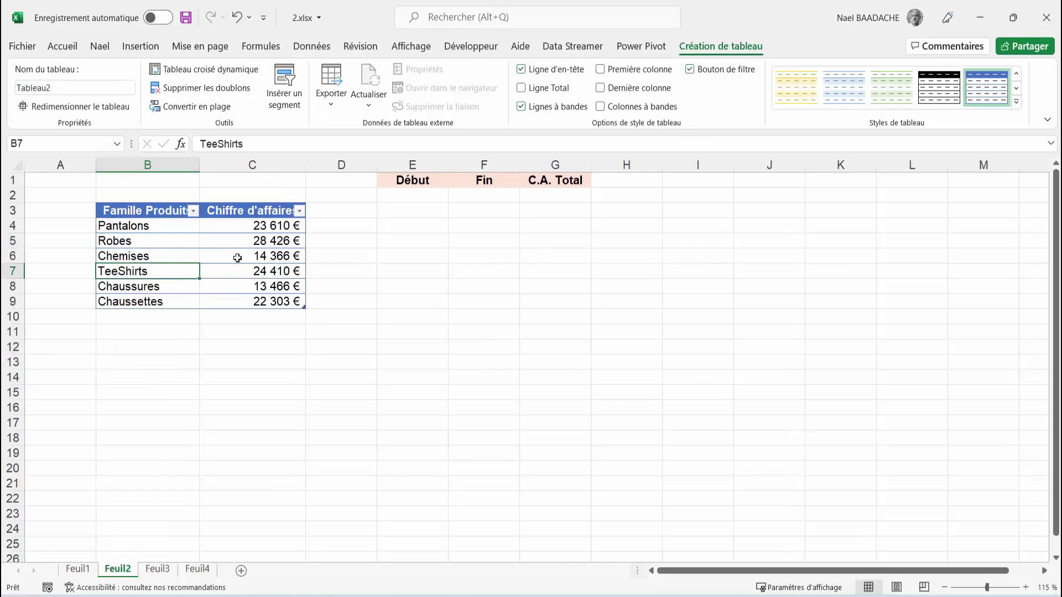
pyautogui.click(311, 45)
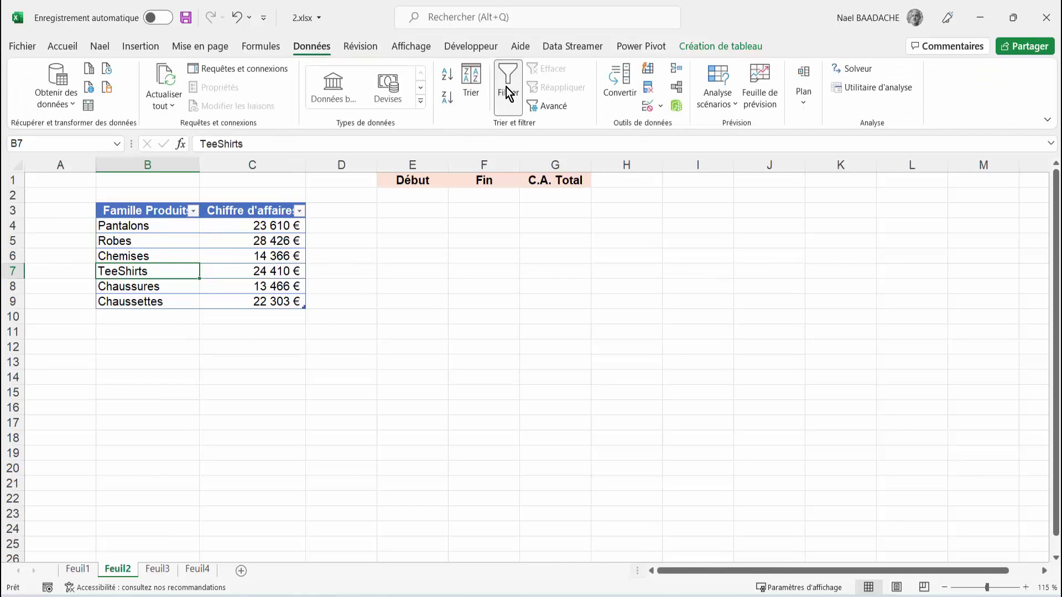
pyautogui.click(508, 89)
pyautogui.click(399, 330)
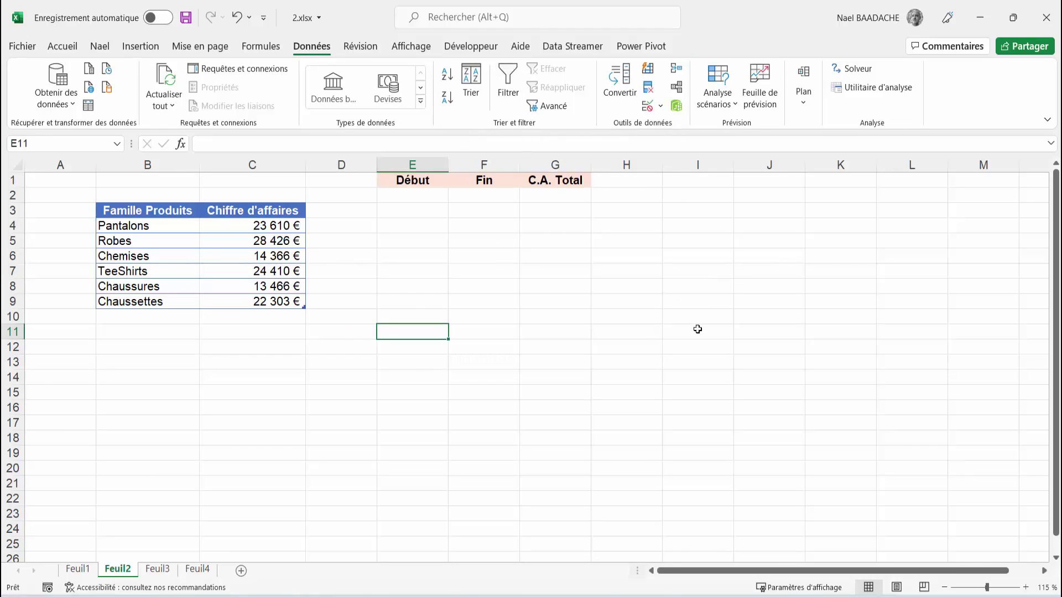
# - Uncheck Quadrillage in the Affichage tab so Feuil2 shows no gridlines, then select E2
pyautogui.click(422, 47)
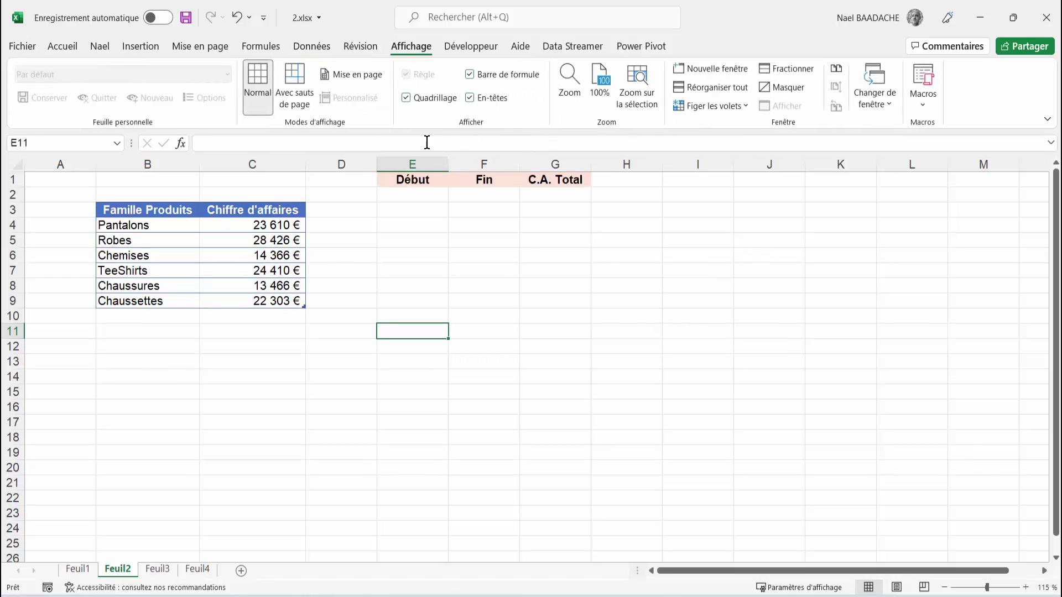
pyautogui.click(416, 100)
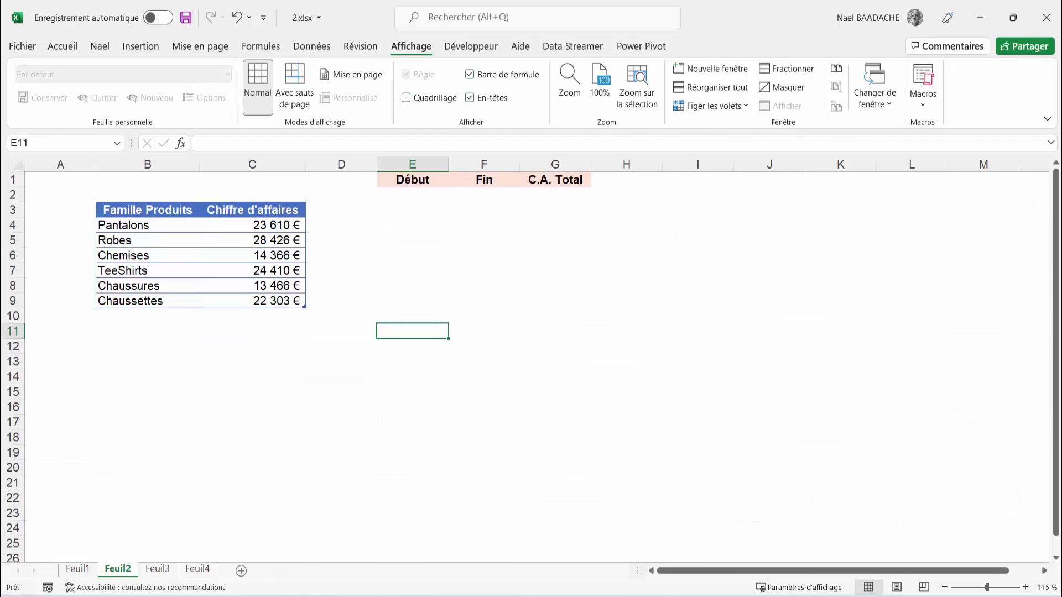
pyautogui.click(422, 198)
pyautogui.click(467, 205)
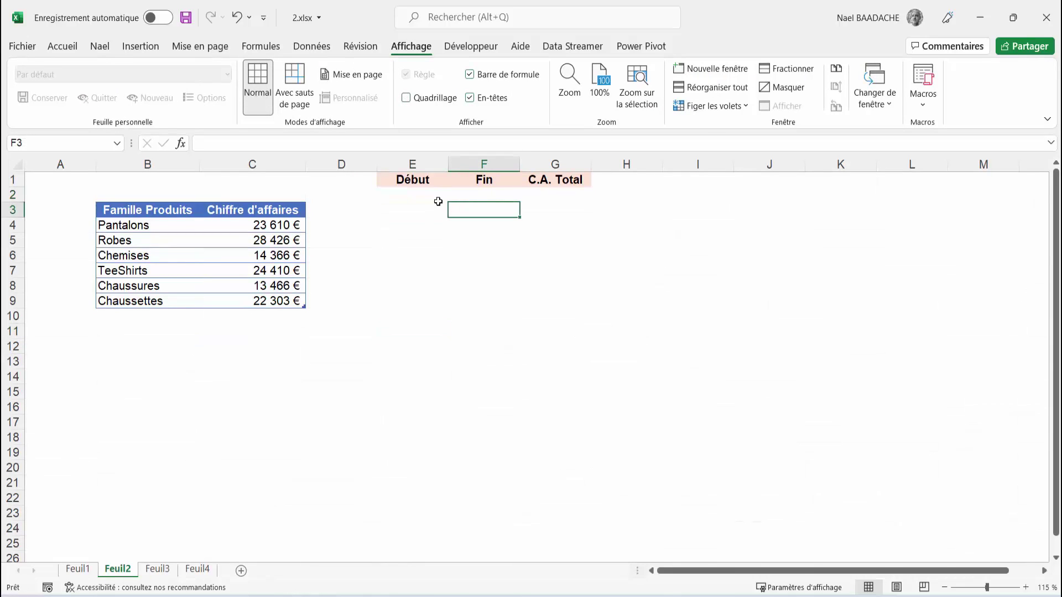
pyautogui.click(430, 197)
pyautogui.moveTo(168, 230); pyautogui.dragTo(158, 293)
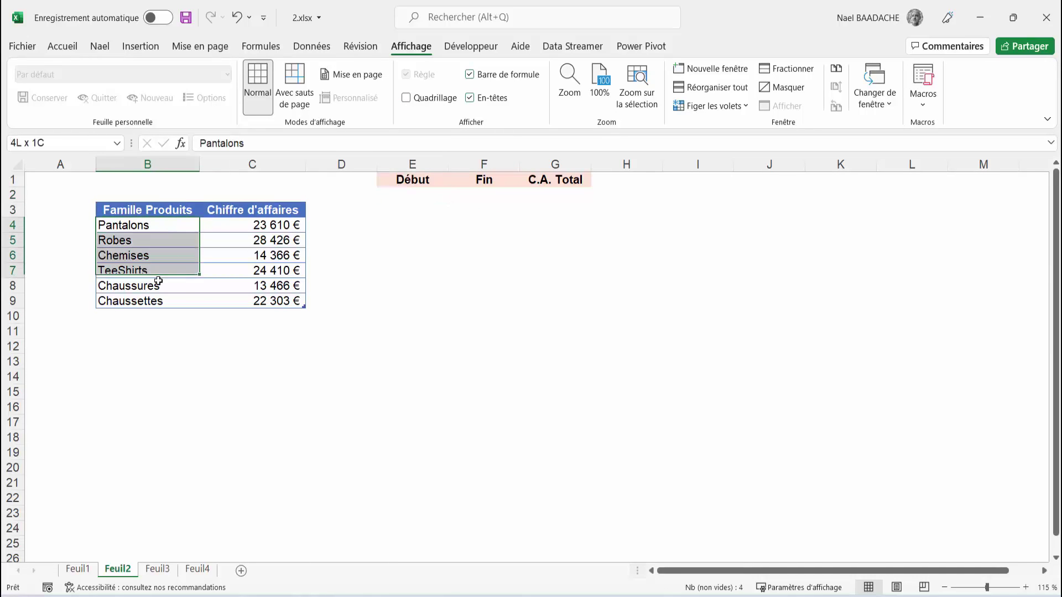
pyautogui.click(424, 191)
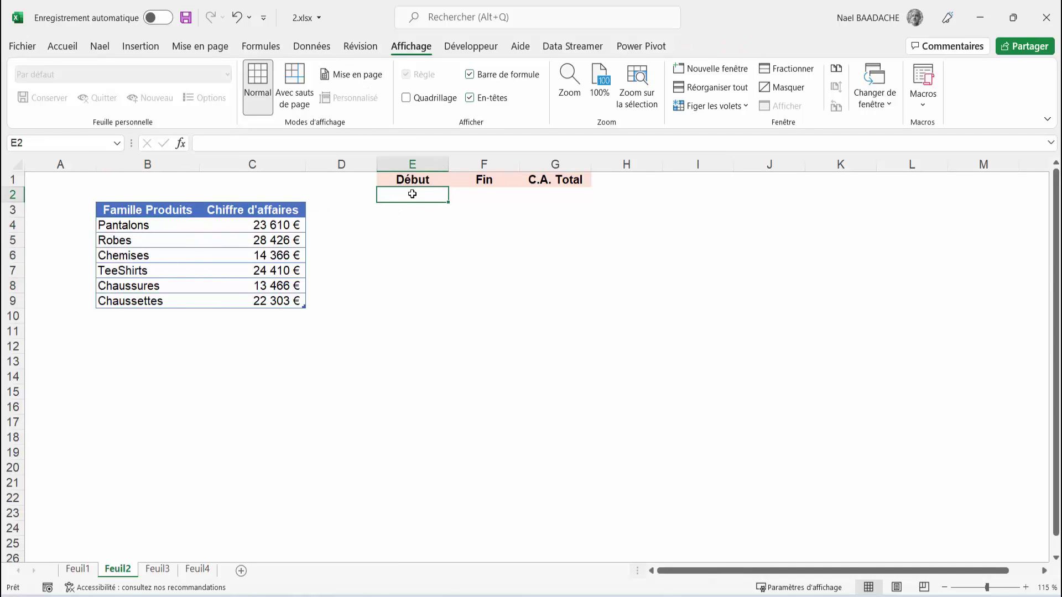
# - Give Début cell E2 a data-validation list sourced from =$B$4:$B$9
pyautogui.click(317, 46)
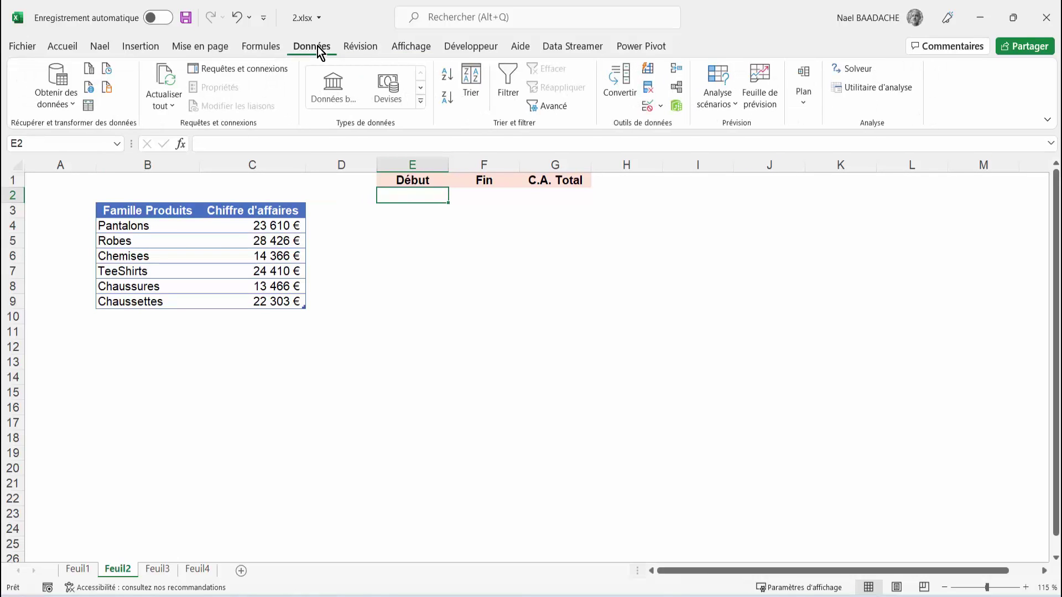
pyautogui.click(660, 106)
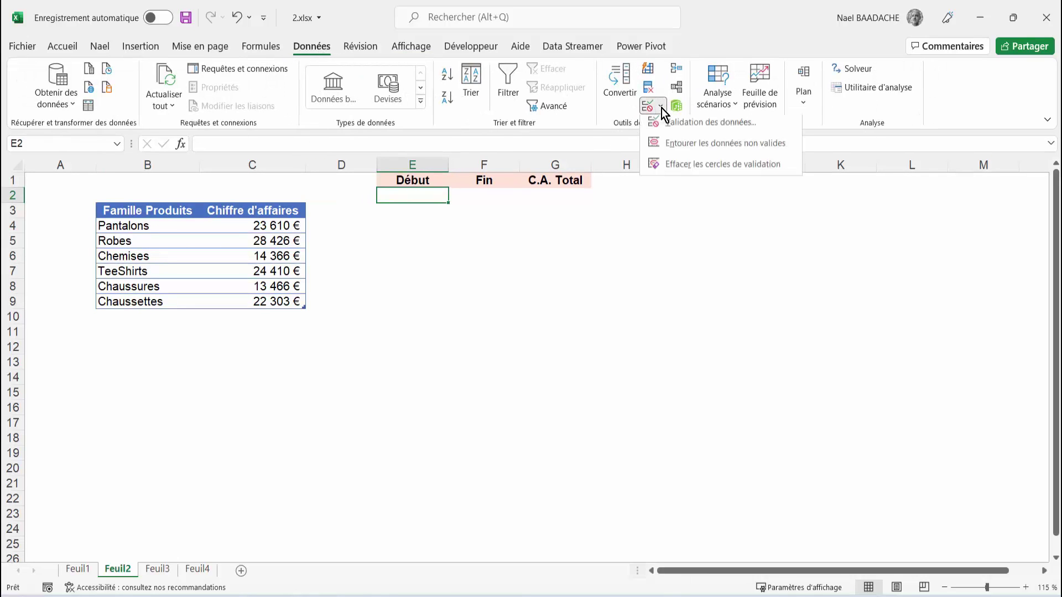
pyautogui.click(679, 129)
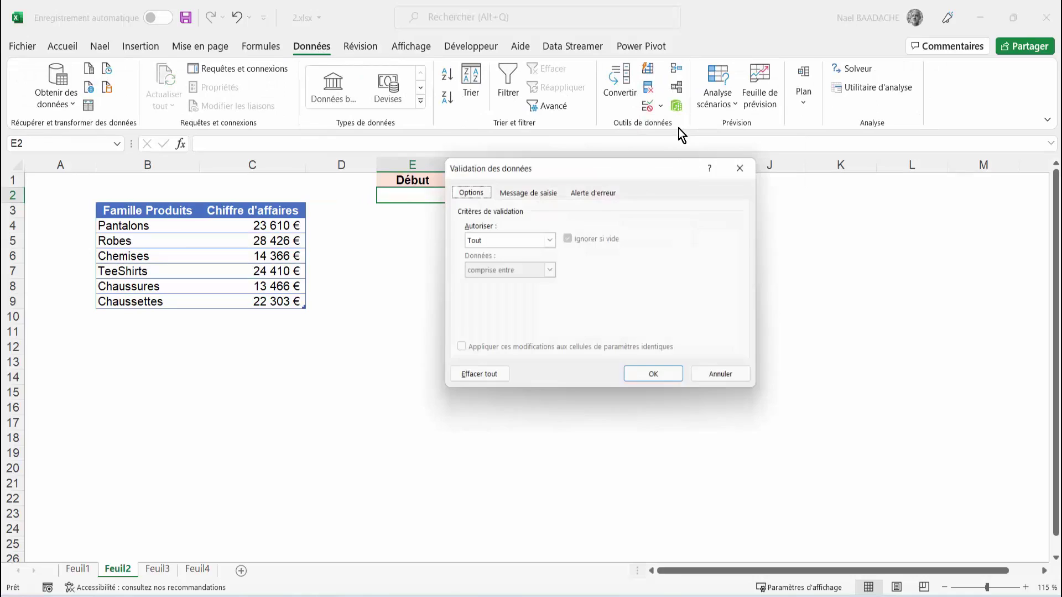
pyautogui.click(510, 244)
pyautogui.click(471, 283)
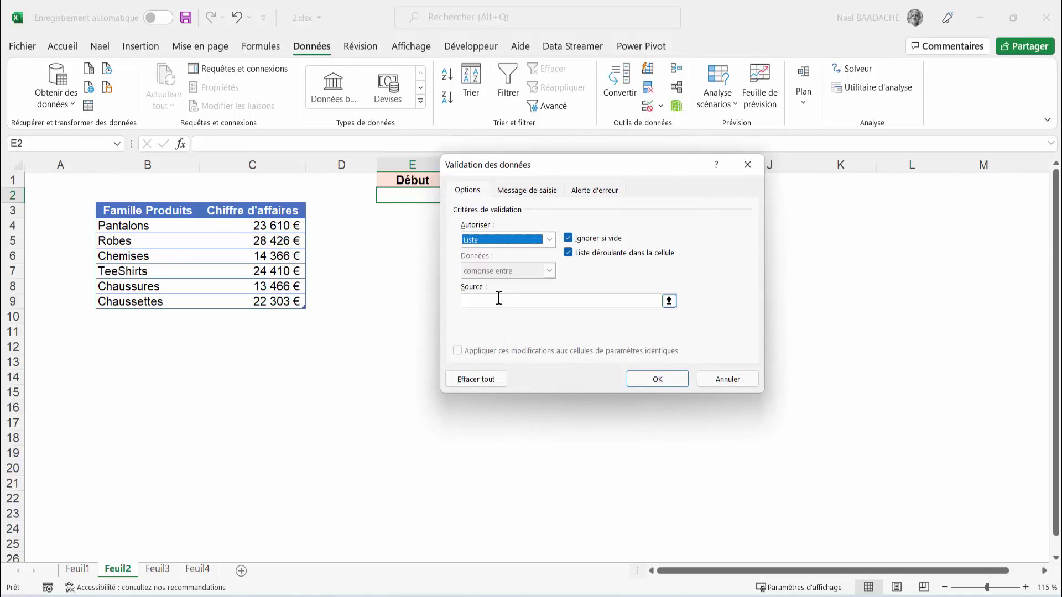
pyautogui.click(496, 301)
pyautogui.moveTo(599, 160); pyautogui.dragTo(679, 174)
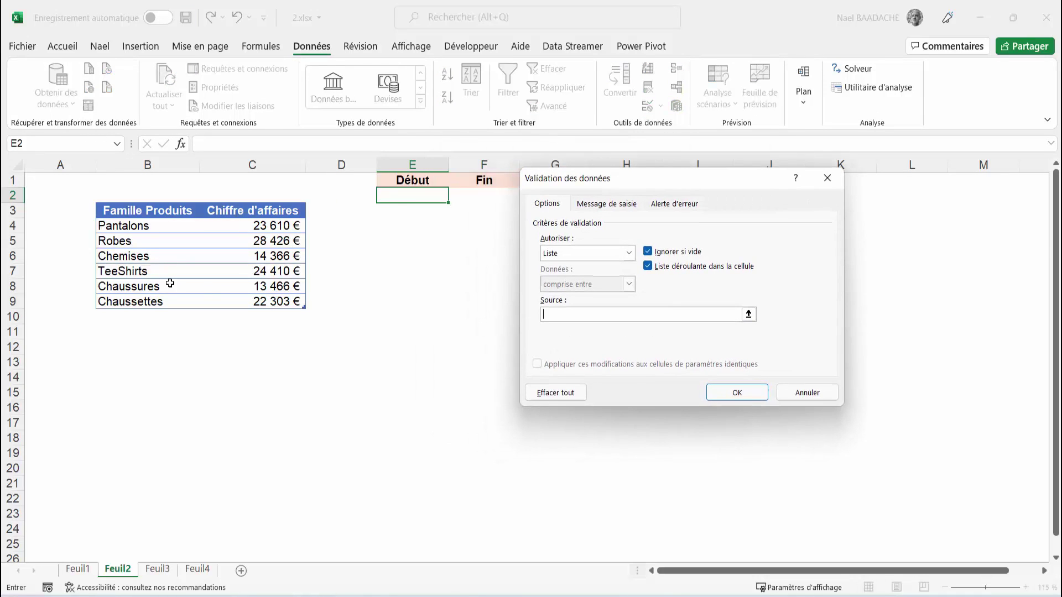
pyautogui.moveTo(148, 228); pyautogui.dragTo(182, 303)
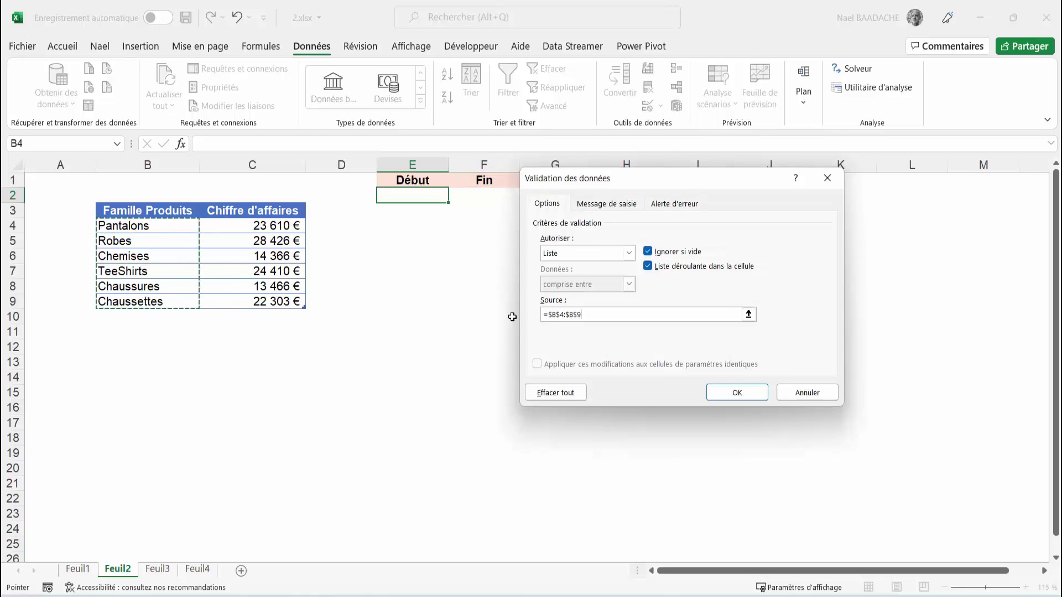
pyautogui.click(738, 393)
# - Give Fin cell F2 the same list validation sourced from =$B$4:$B$9
pyautogui.click(492, 196)
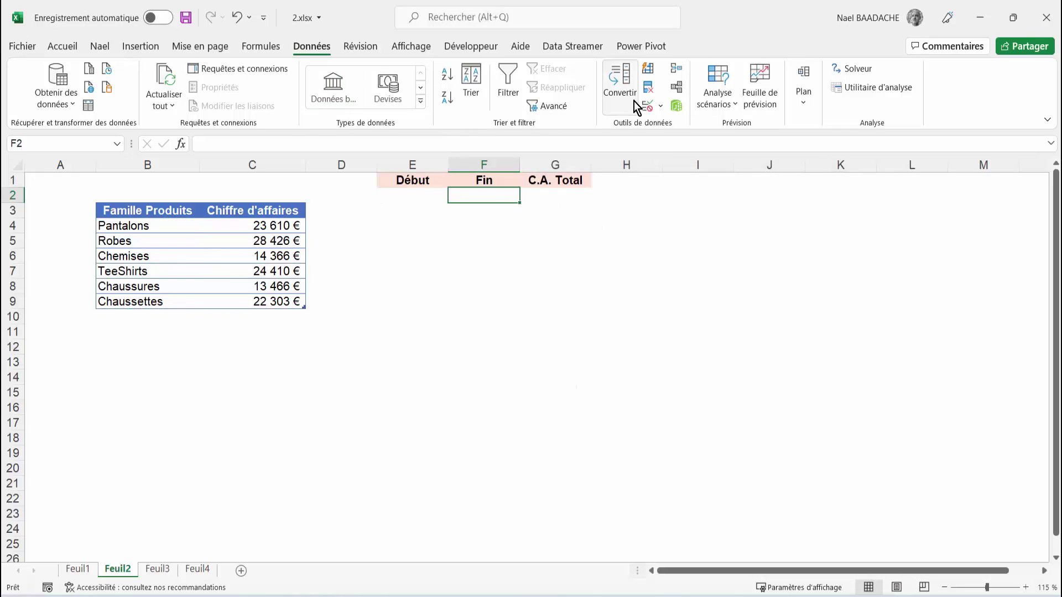
pyautogui.click(661, 106)
pyautogui.click(671, 130)
pyautogui.click(590, 252)
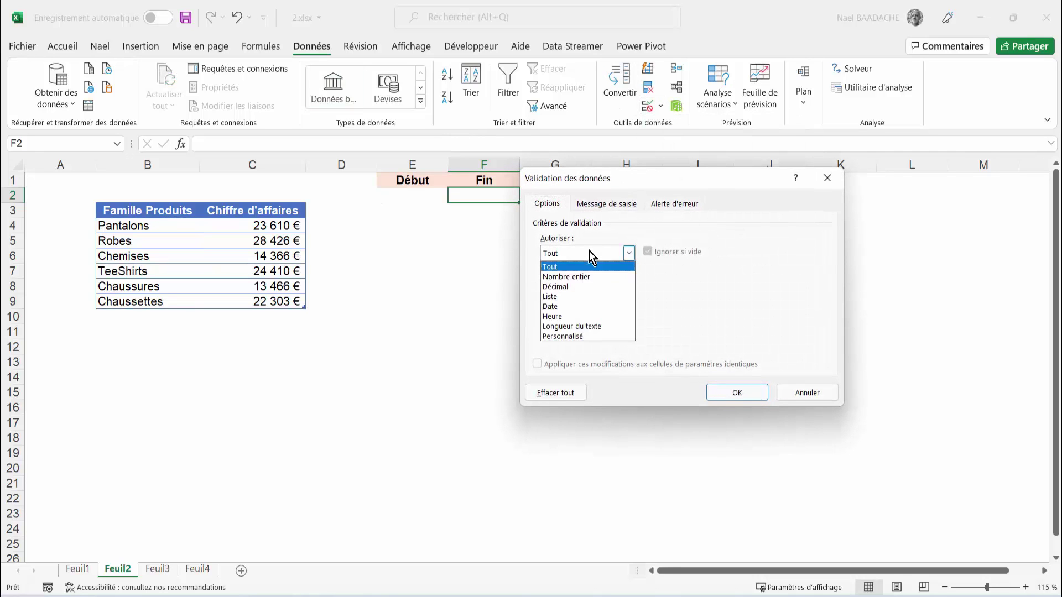
pyautogui.click(556, 298)
pyautogui.click(561, 314)
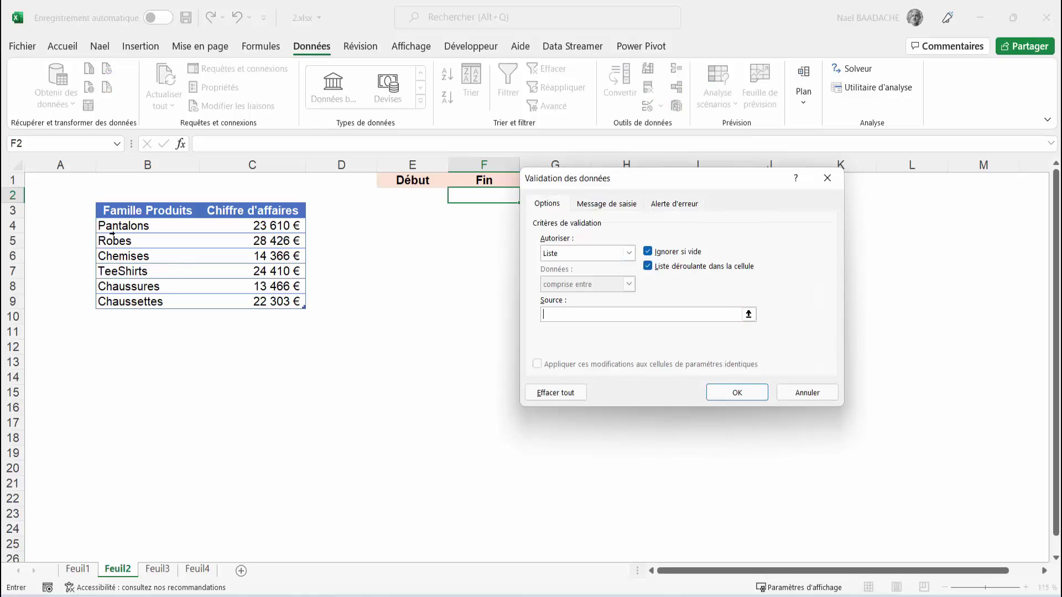
pyautogui.moveTo(128, 225); pyautogui.dragTo(138, 302)
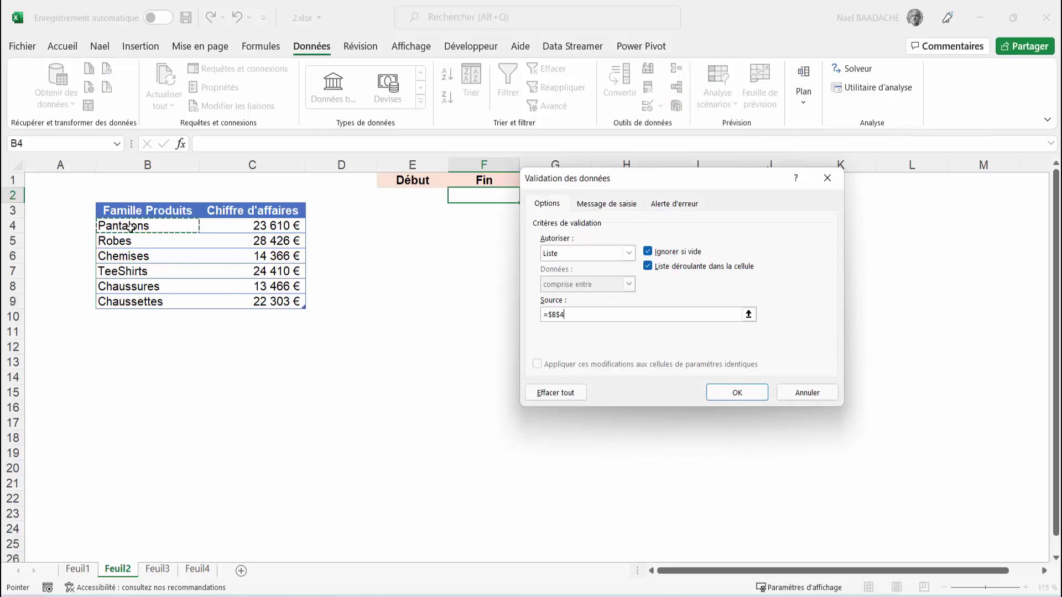
pyautogui.click(723, 398)
# - Pick Pantalons for Début in E2 and Chaussettes for Fin in F2
pyautogui.click(439, 198)
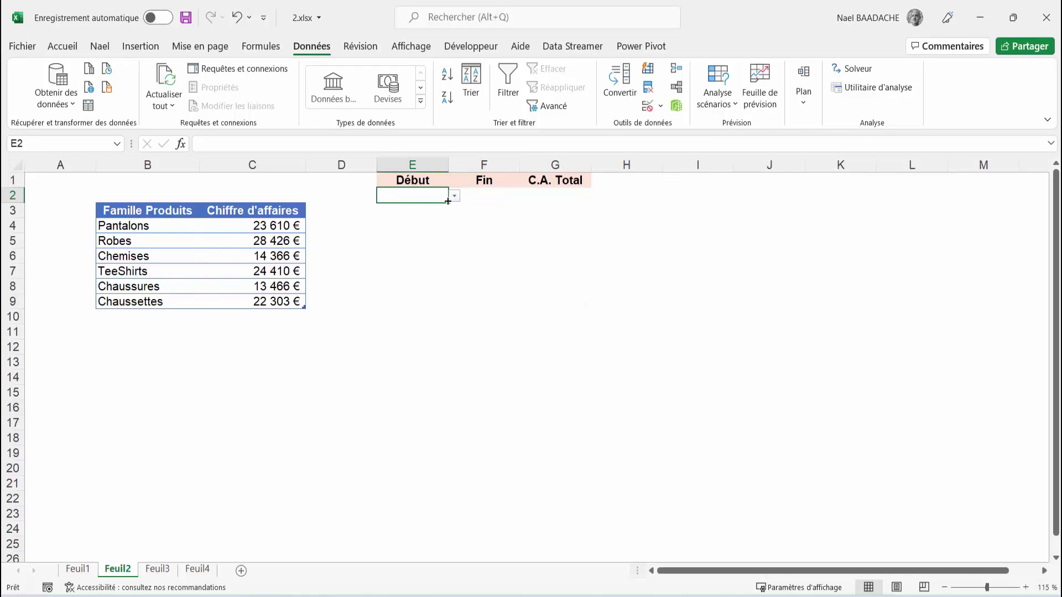
pyautogui.click(453, 196)
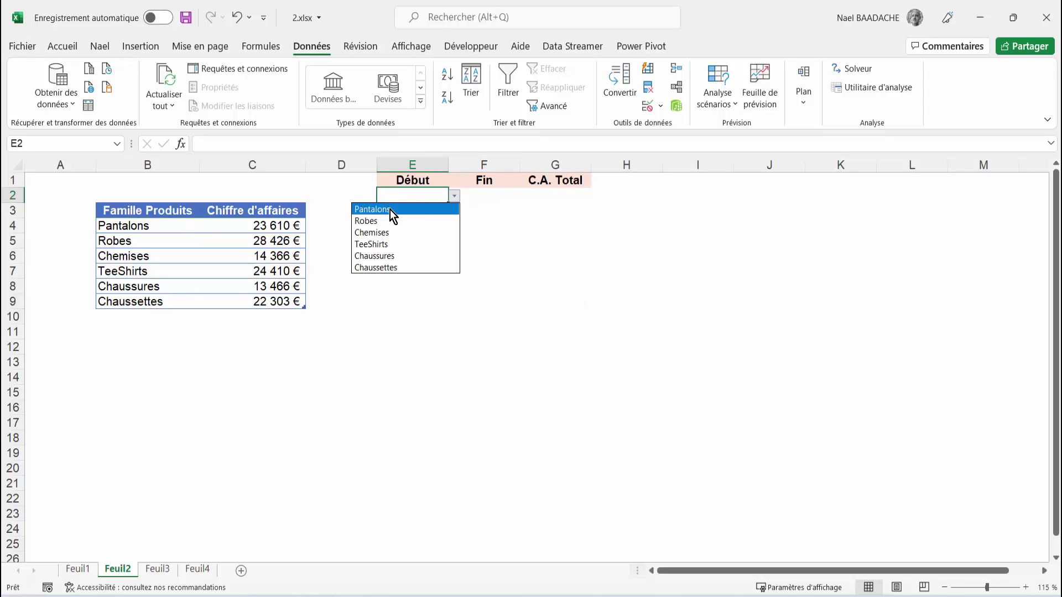
pyautogui.click(390, 211)
pyautogui.click(498, 195)
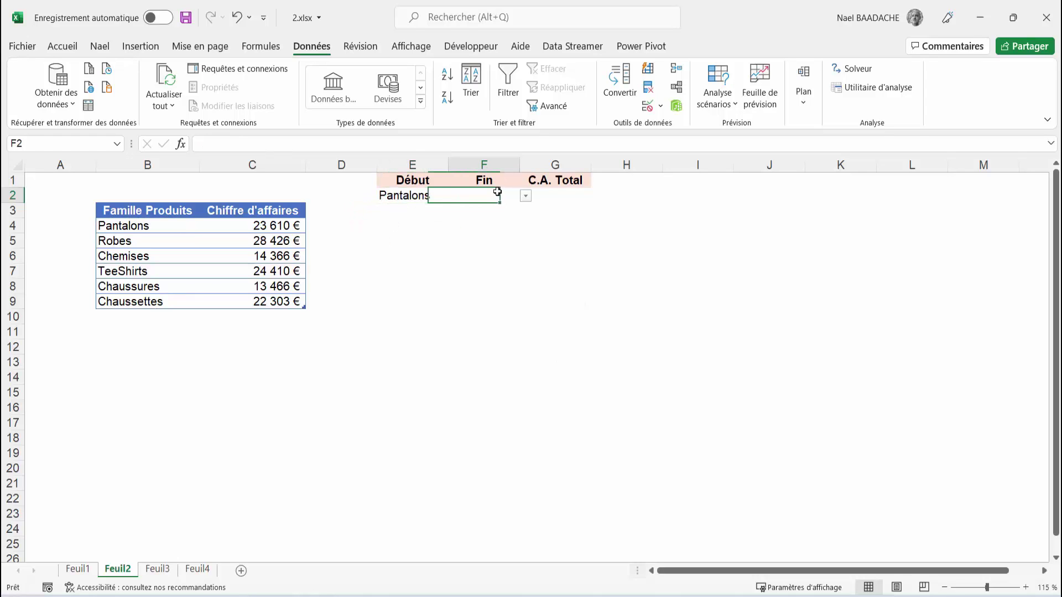
pyautogui.click(526, 196)
pyautogui.click(460, 268)
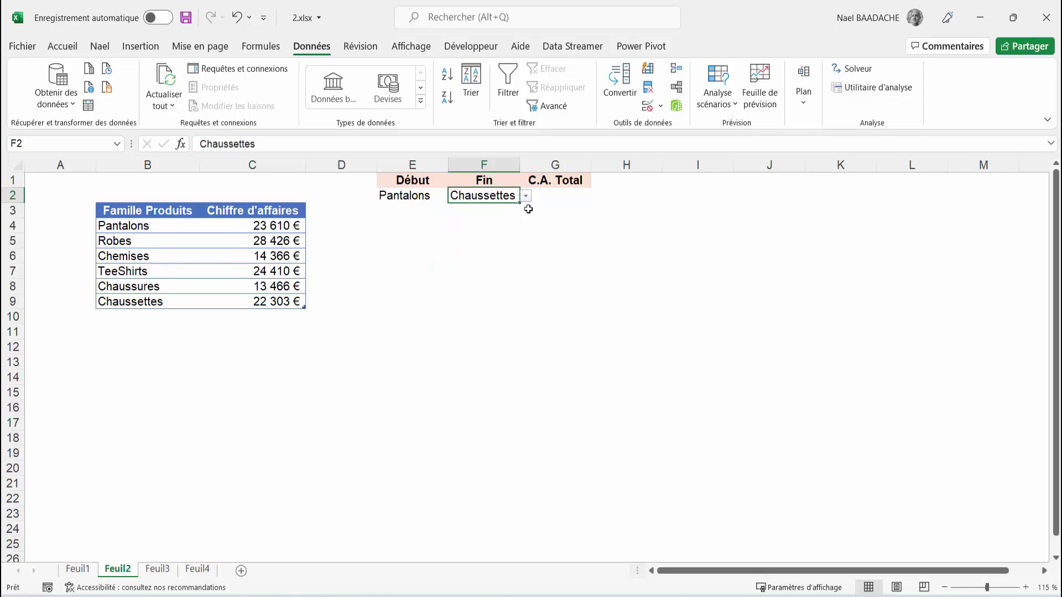
pyautogui.click(557, 194)
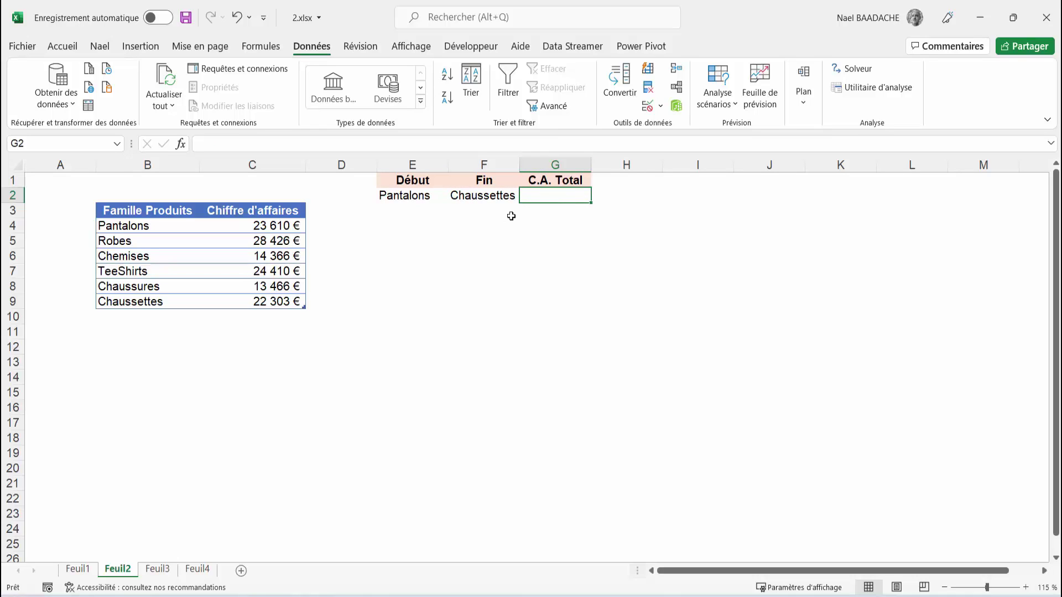
# - Change the Fin family in F2 to Chaussures and select the C.A. Total cell G2
pyautogui.click(402, 198)
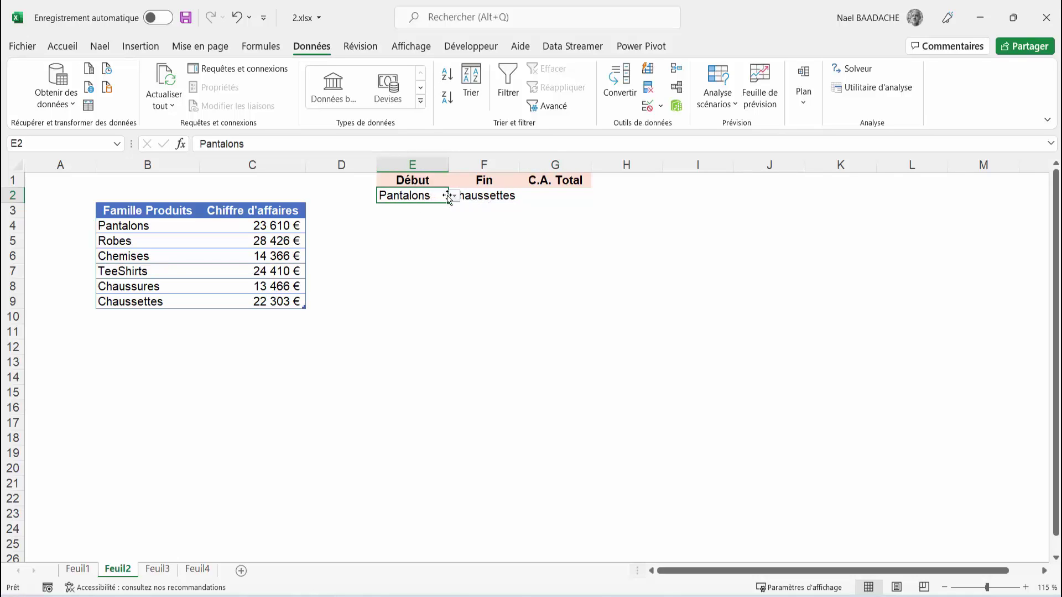
pyautogui.click(483, 196)
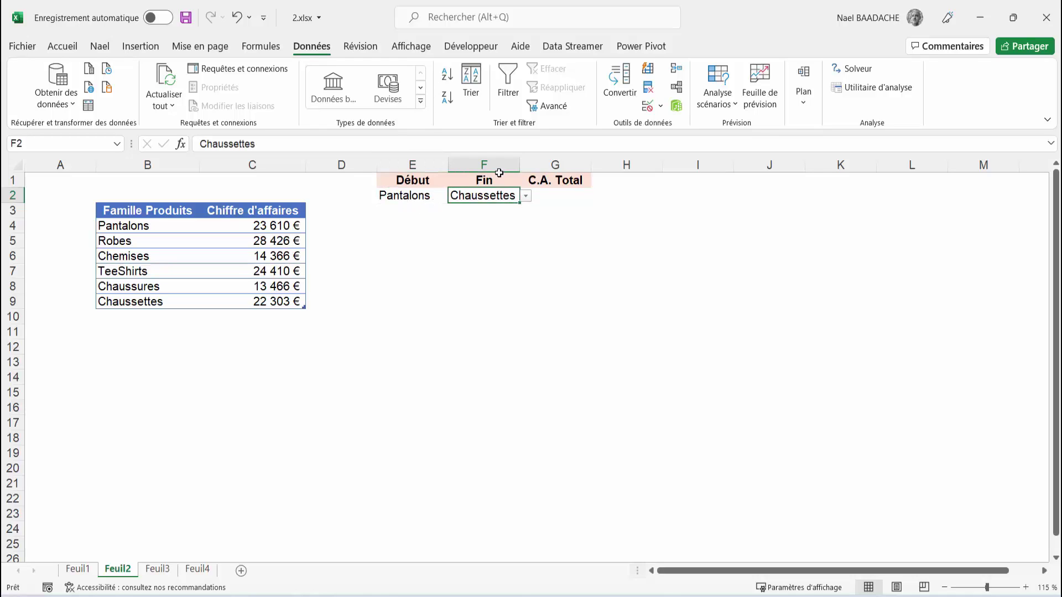
pyautogui.click(426, 198)
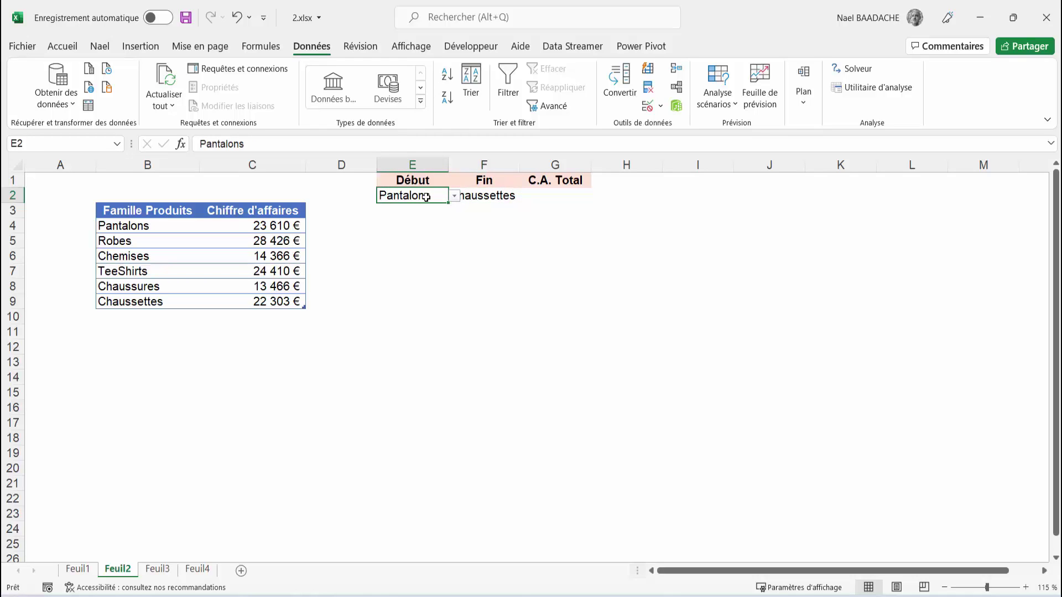
pyautogui.click(496, 196)
pyautogui.click(533, 196)
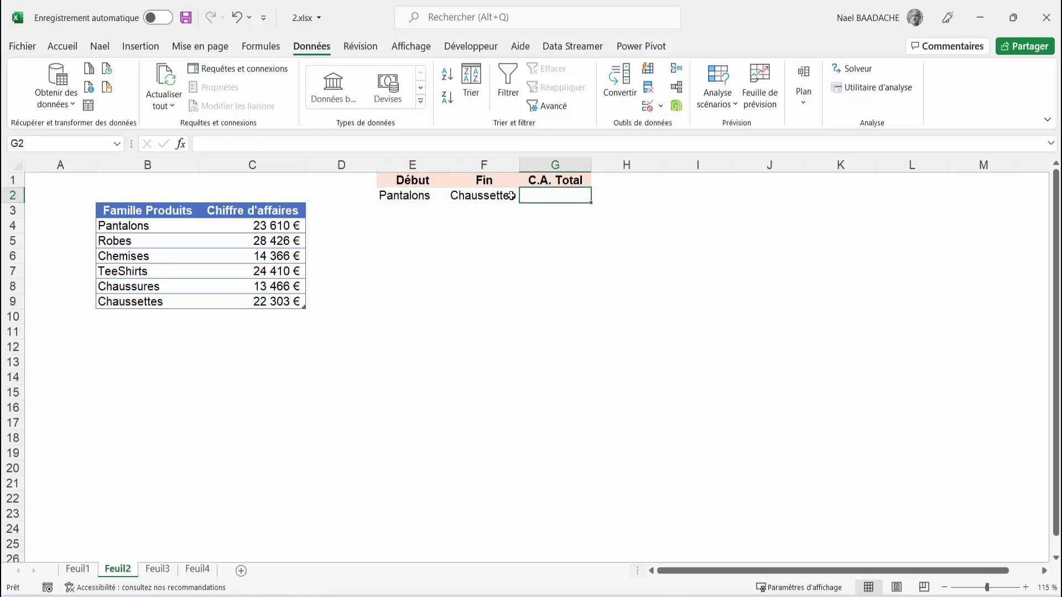
pyautogui.click(508, 197)
pyautogui.click(526, 197)
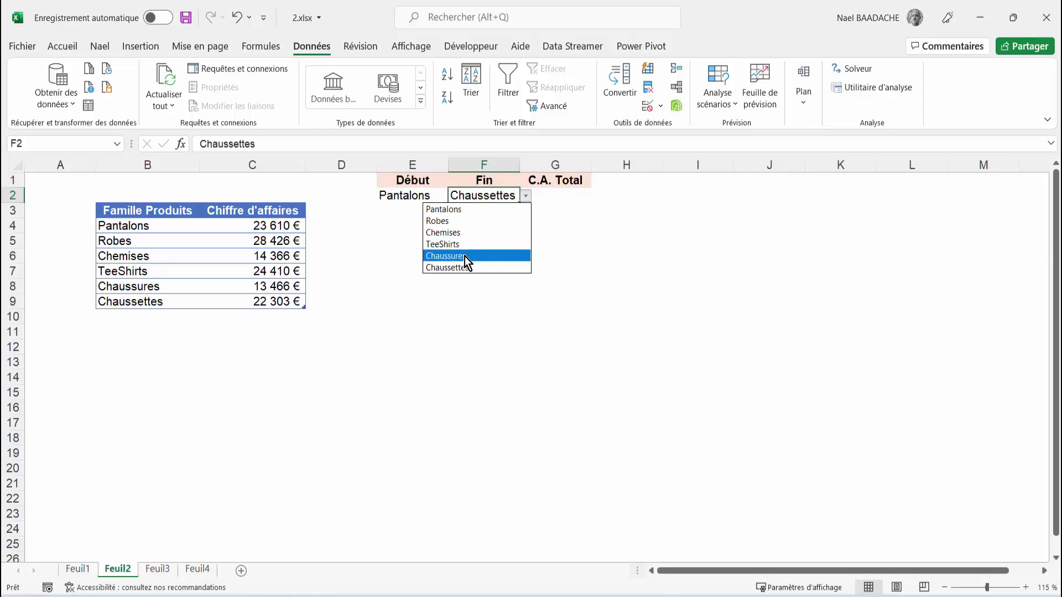
pyautogui.click(465, 256)
pyautogui.click(553, 197)
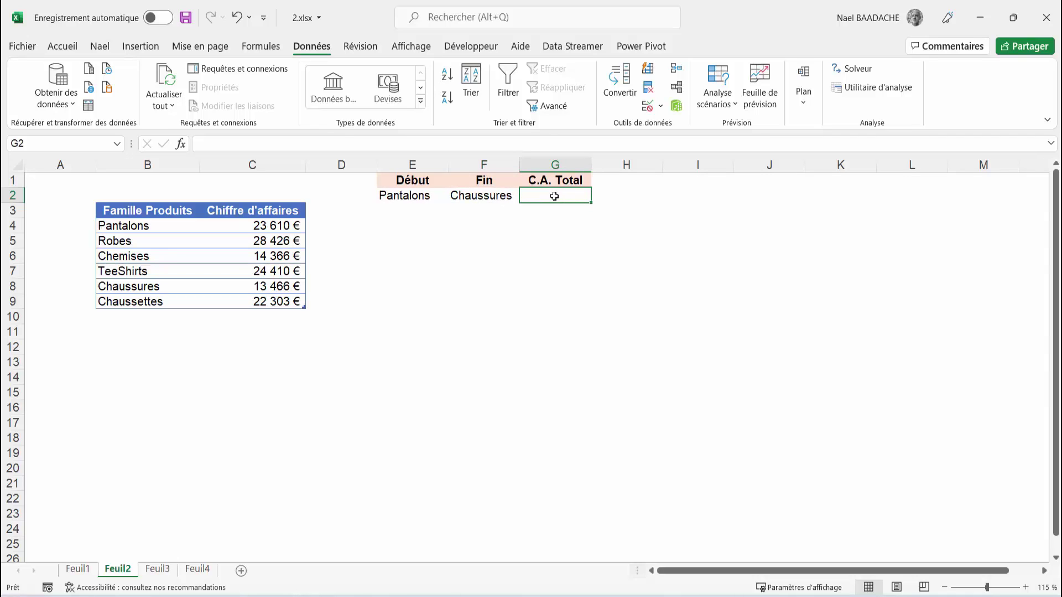
# - In G2 enter =somme(RECHERCHEX(E2;Tableau2[Famille Produits];Tableau2[Chiffre d"affaires]); as the first term
pyautogui.write('=somme(')
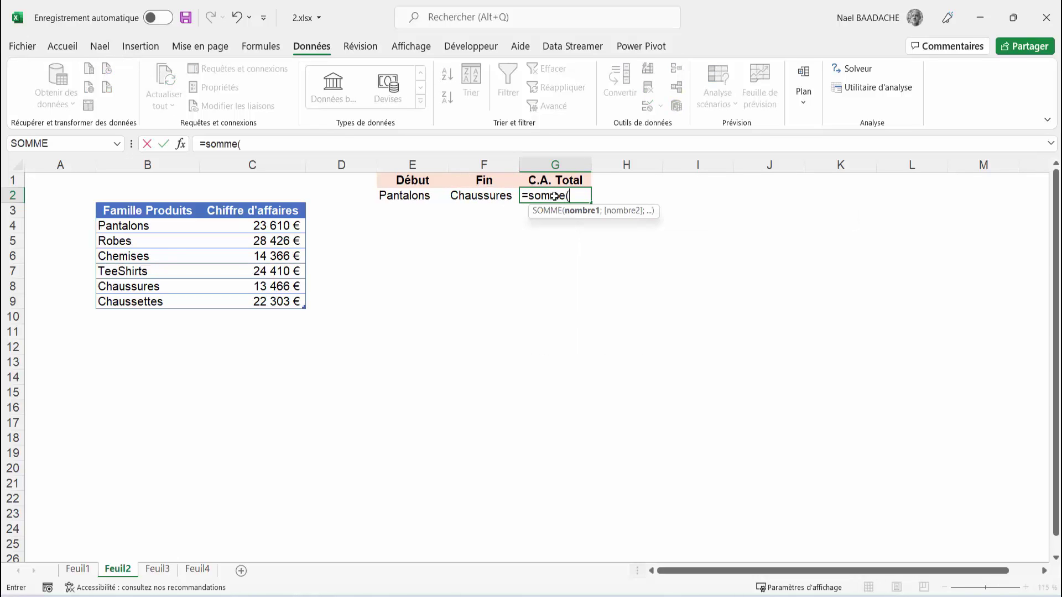
pyautogui.write('r')
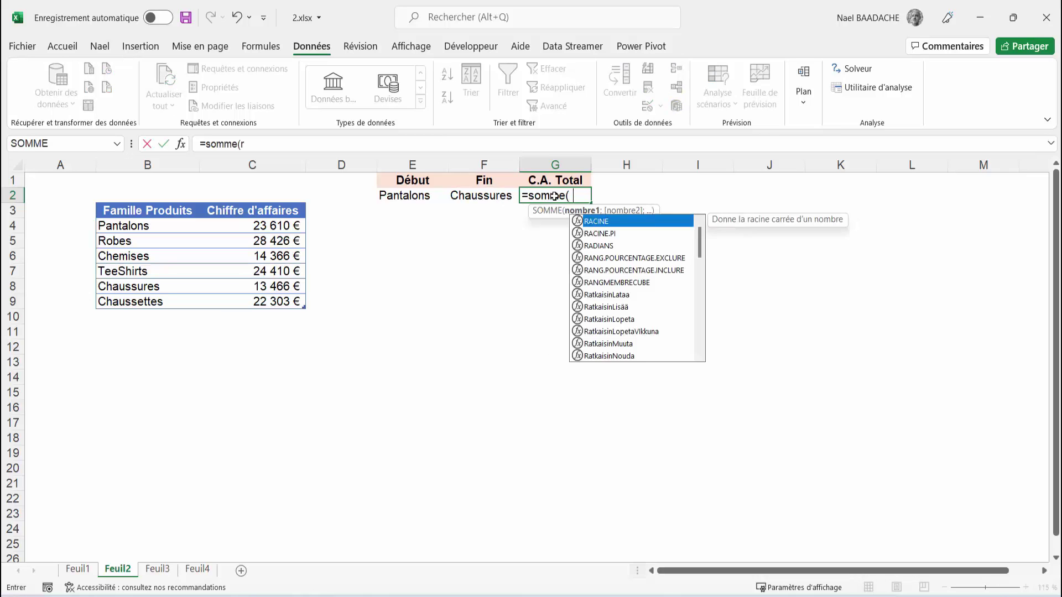
pyautogui.write('eche')
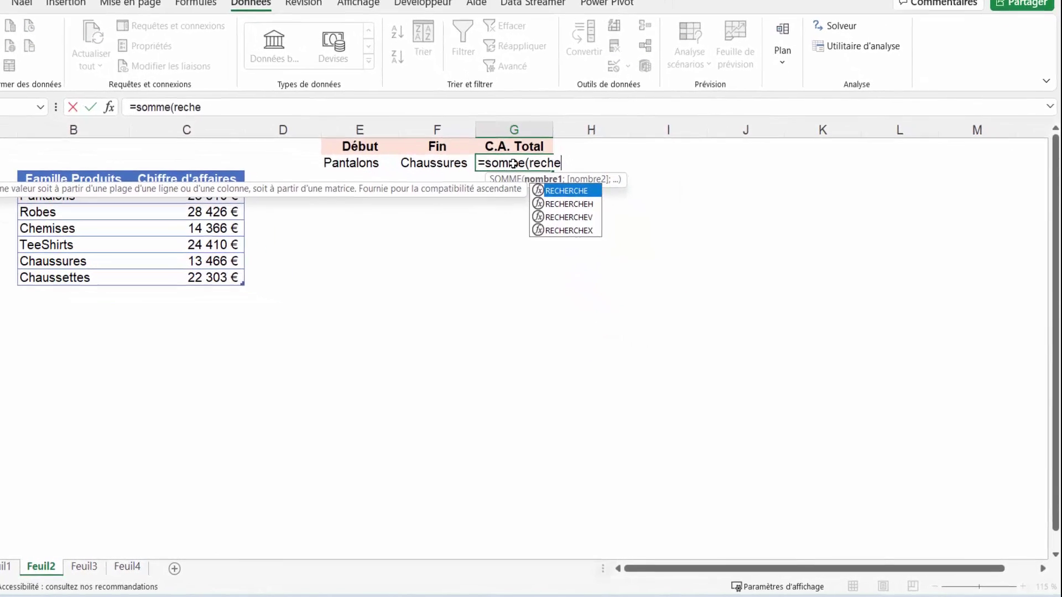
pyautogui.doubleClick(554, 222)
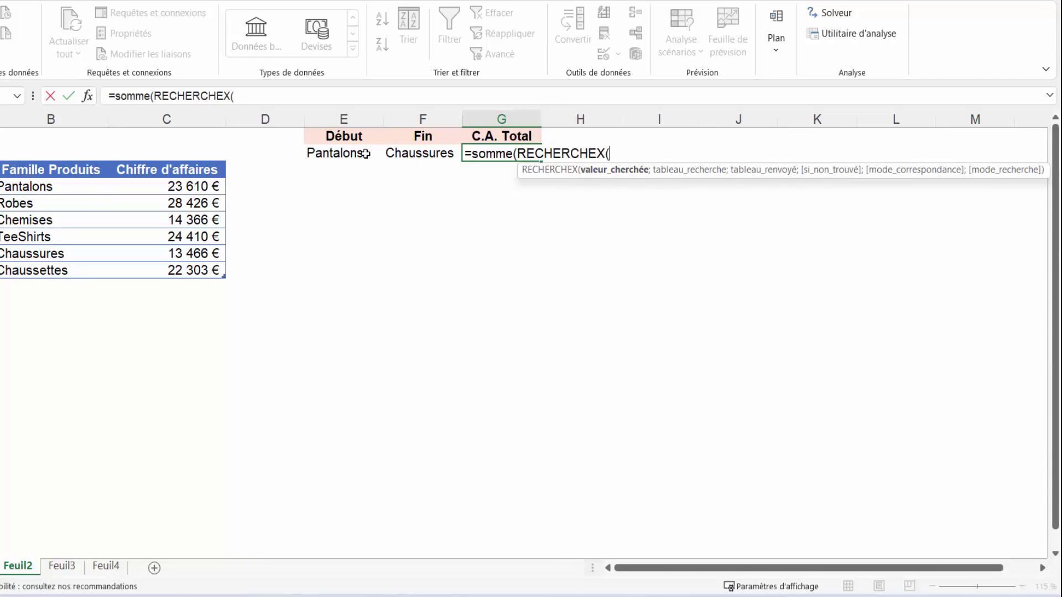
pyautogui.click(343, 155)
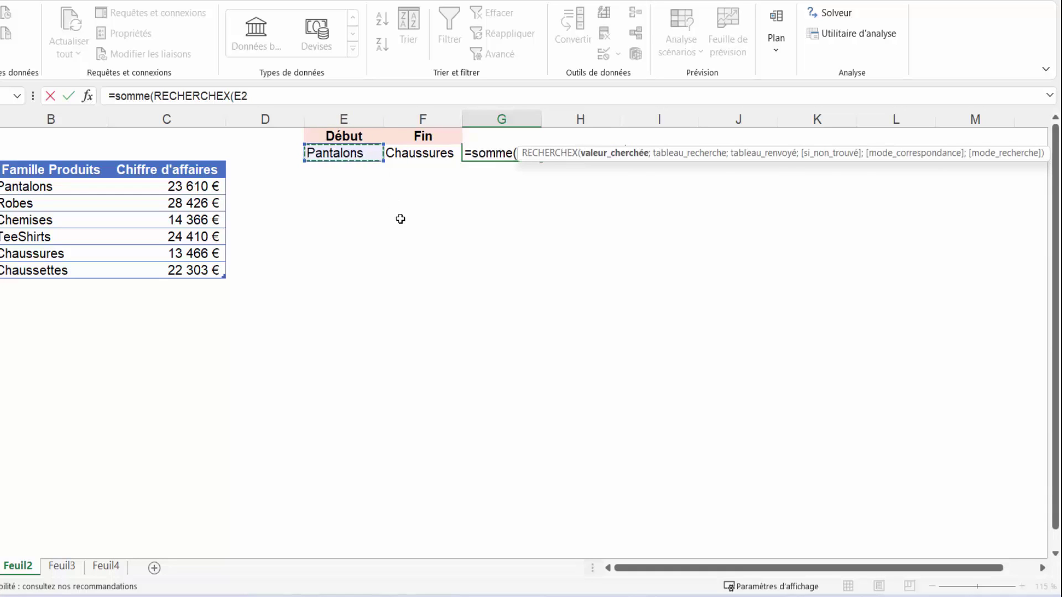
pyautogui.write(';')
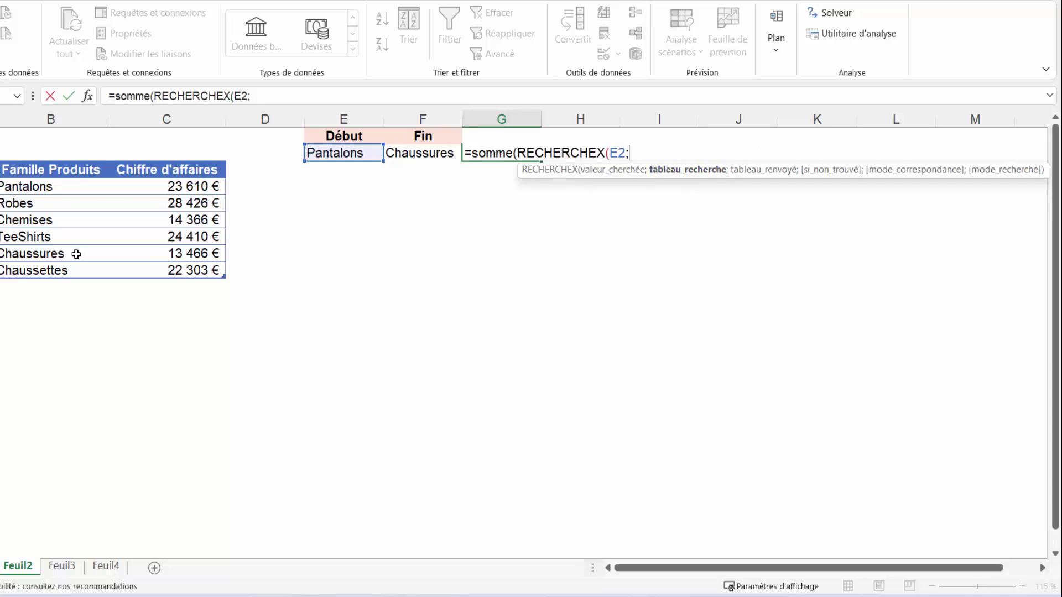
pyautogui.moveTo(56, 185); pyautogui.dragTo(47, 271)
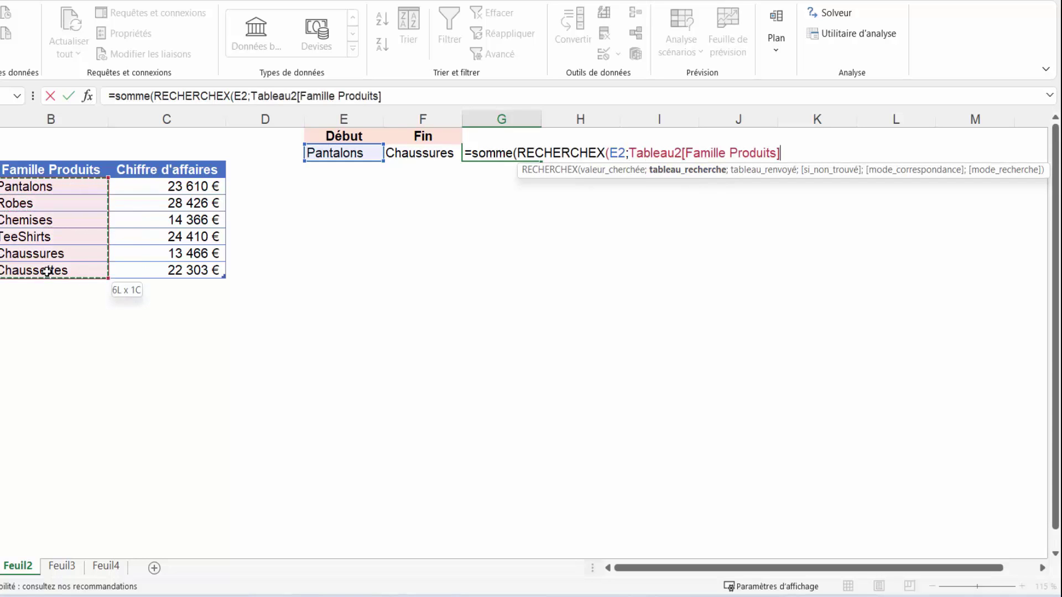
pyautogui.write(';')
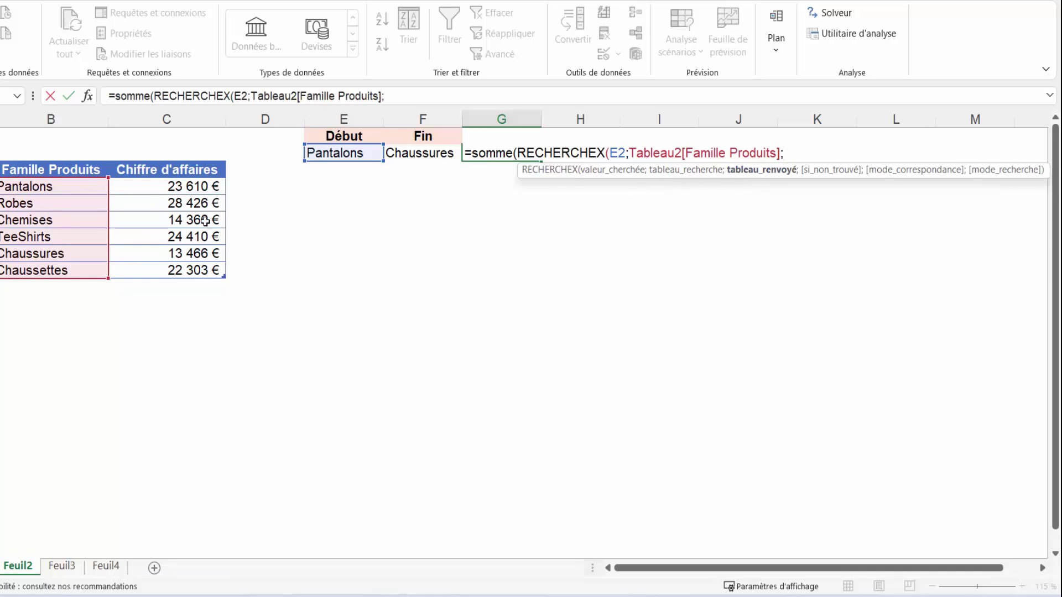
pyautogui.moveTo(177, 187); pyautogui.dragTo(169, 270)
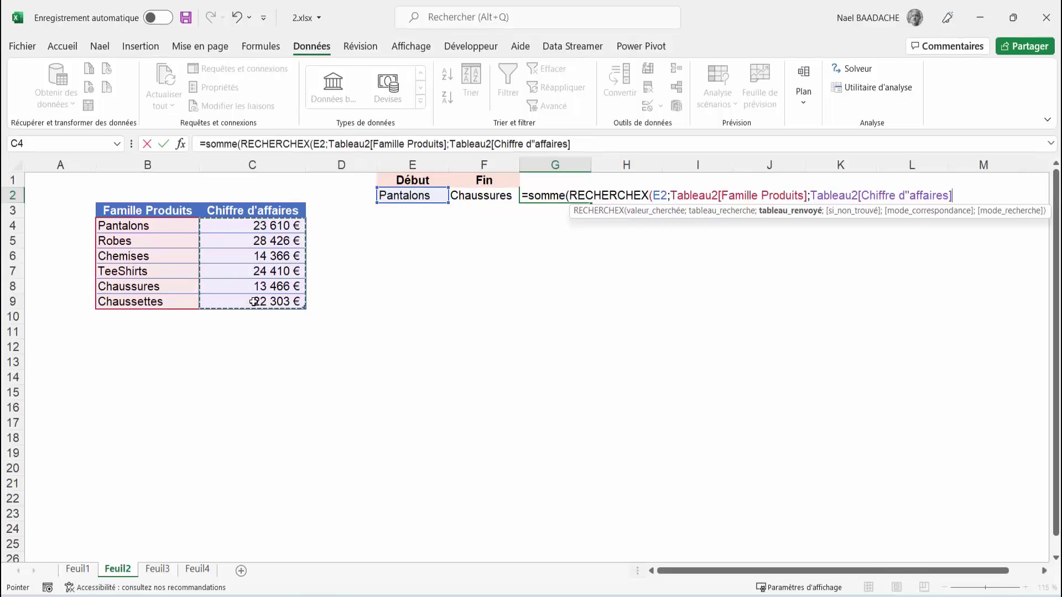
pyautogui.write(')')
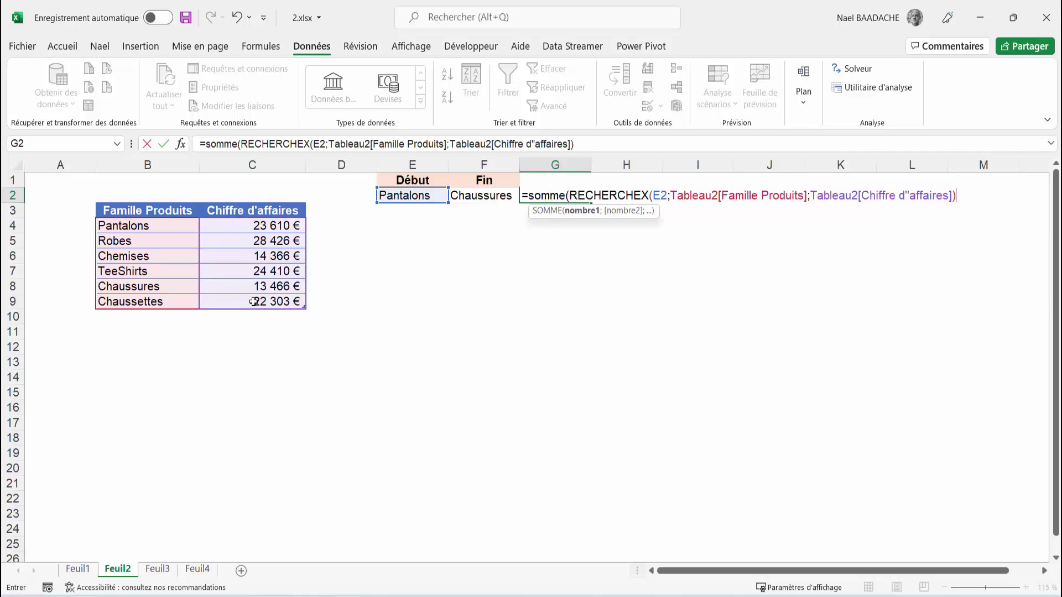
pyautogui.write(';')
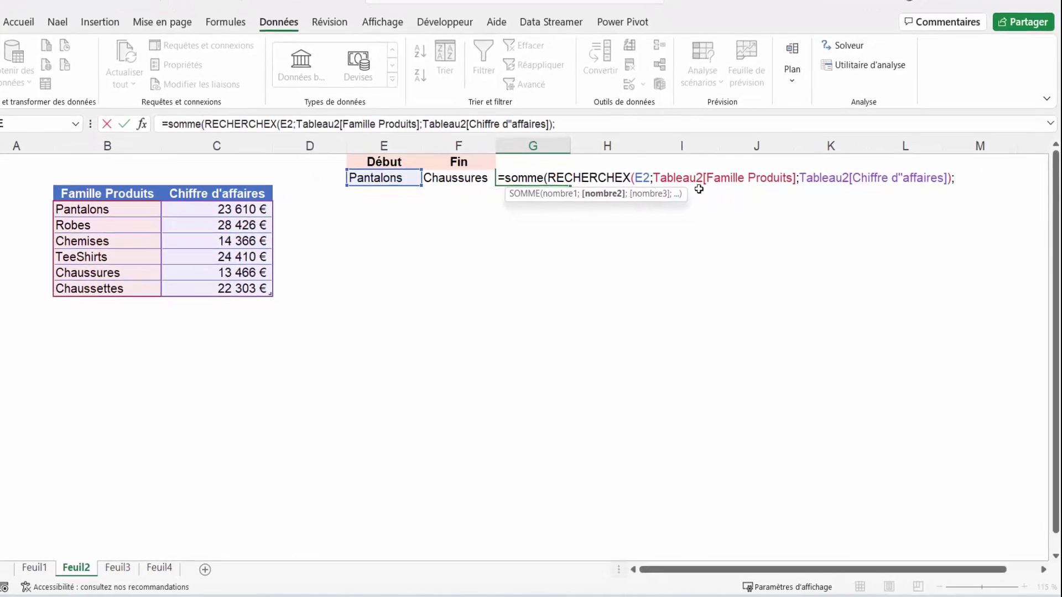
# - Add a second RECHERCHEX to the G2 formula using Fin cell F2 as lookup value
pyautogui.write('recch')
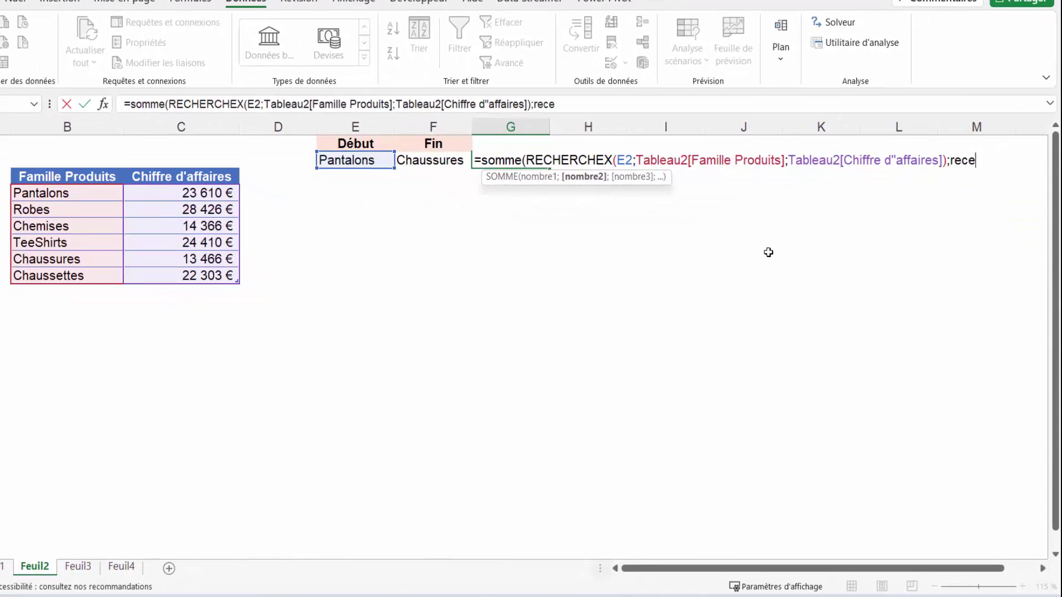
pyautogui.write('e')
pyautogui.press('BackSpace')
pyautogui.press('BackSpace')
pyautogui.write('c')
pyautogui.press('BackSpace')
pyautogui.write('h')
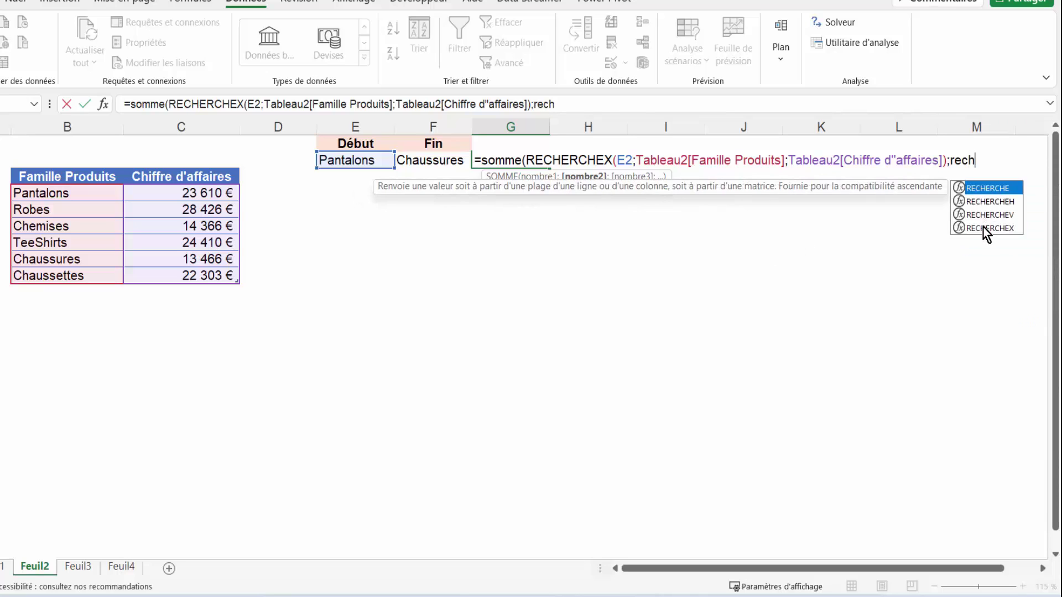
pyautogui.doubleClick(984, 227)
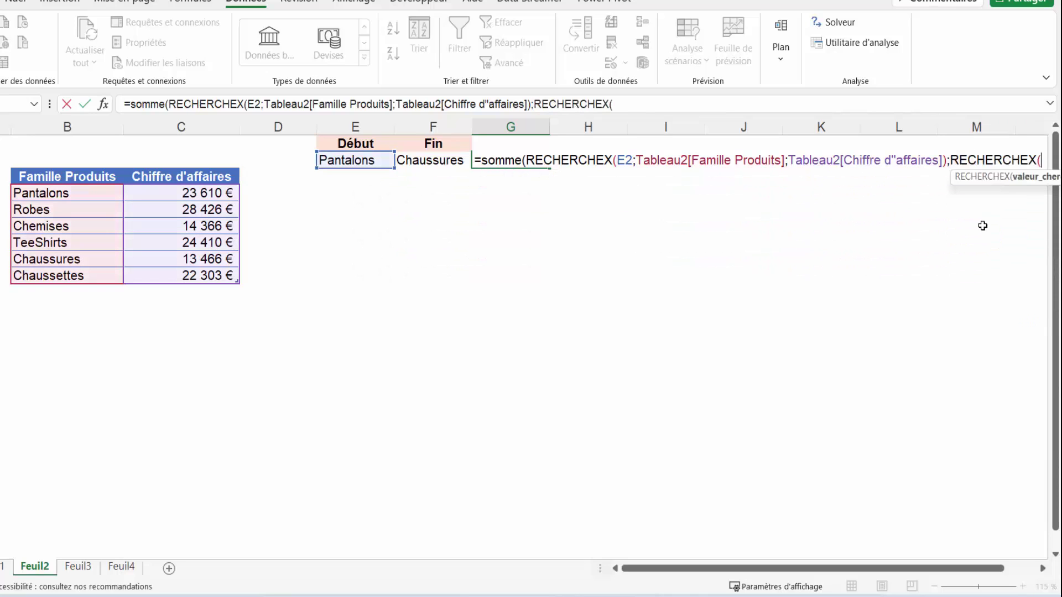
pyautogui.click(420, 160)
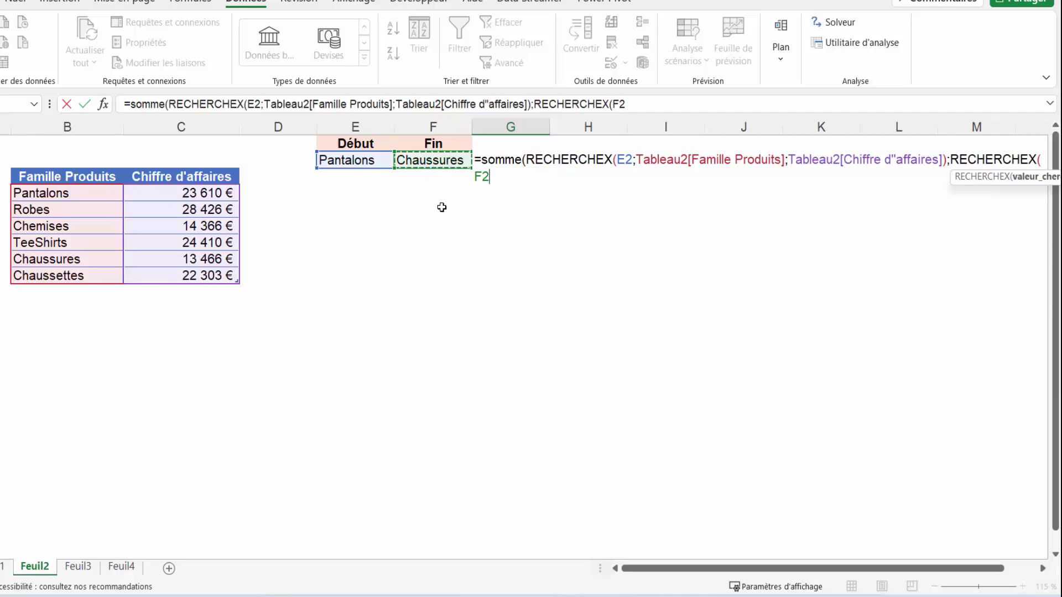
pyautogui.write(';')
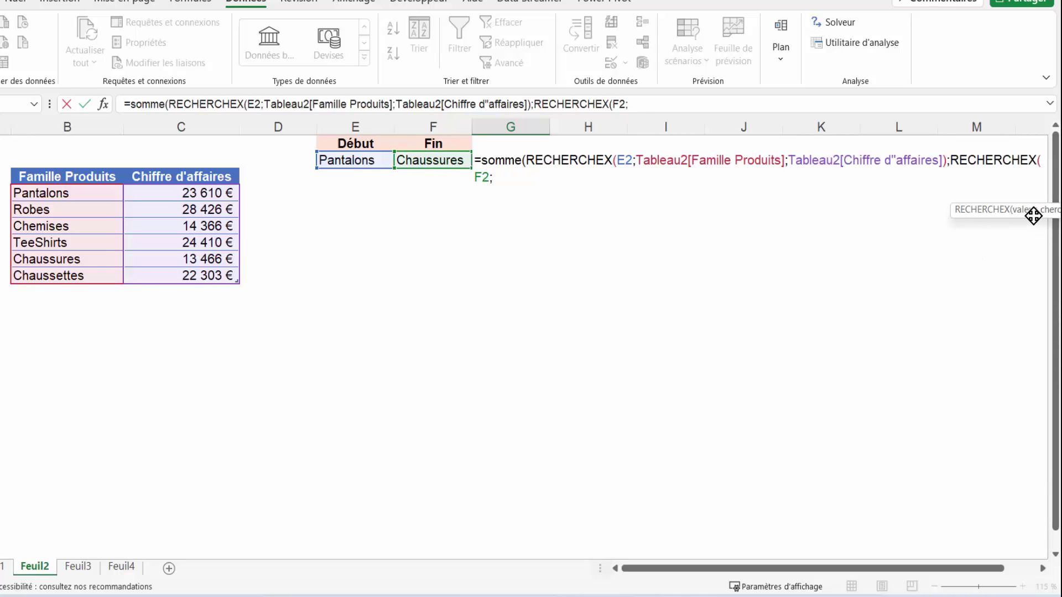
pyautogui.moveTo(1034, 214); pyautogui.dragTo(411, 277)
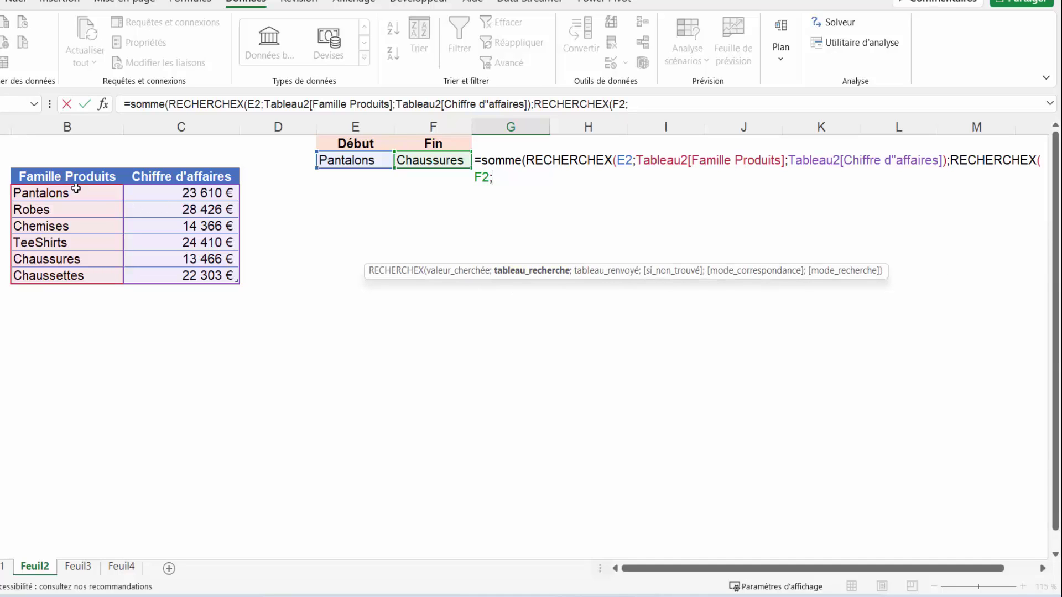
# - Point its lookup and return ranges at Famille Produits and Chiffre d'affaires, then confirm the formula
pyautogui.moveTo(76, 189); pyautogui.dragTo(67, 270)
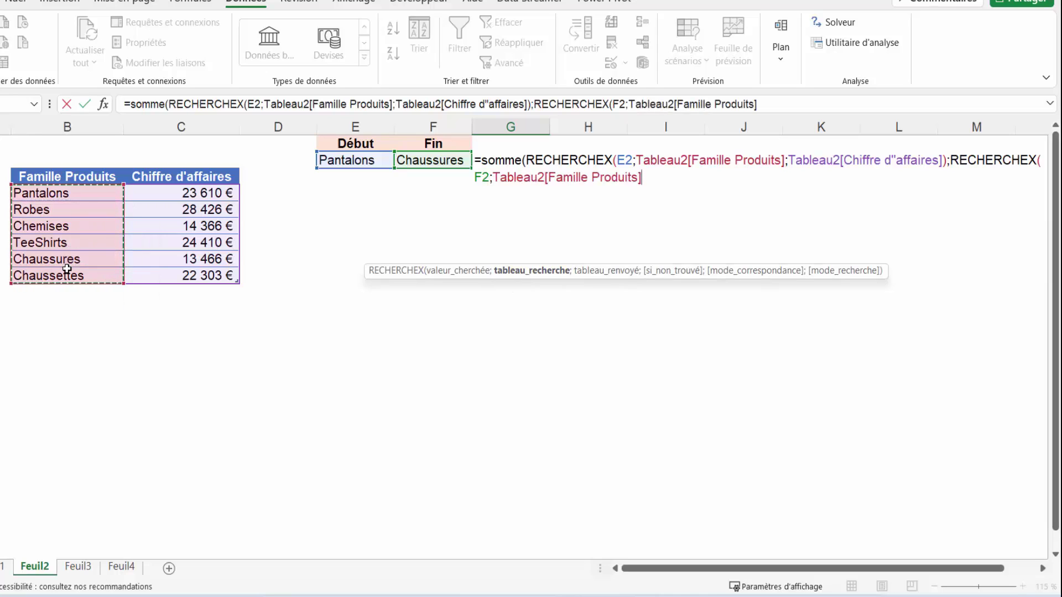
pyautogui.write(';')
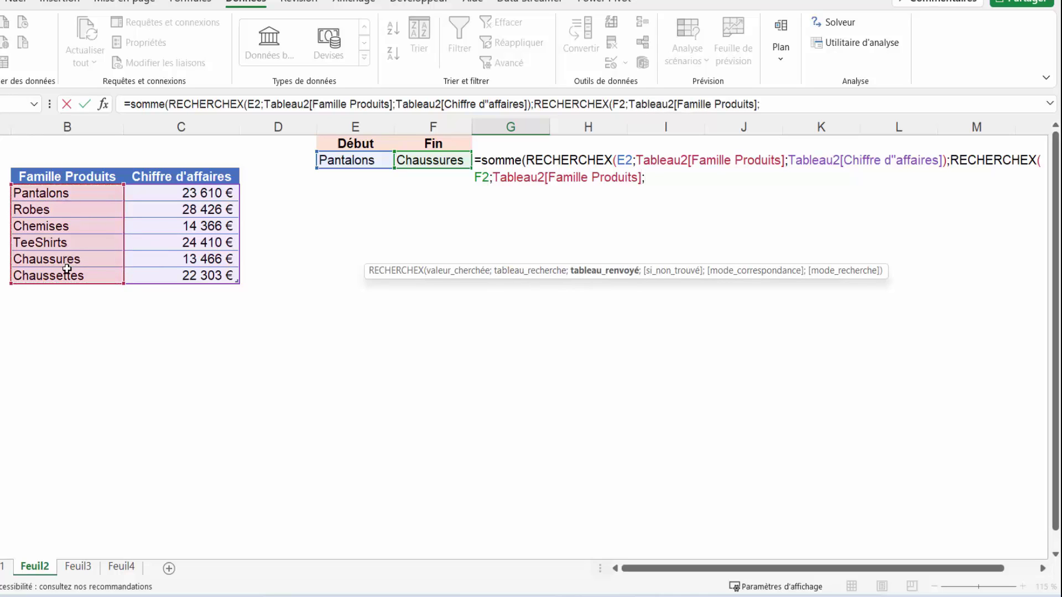
pyautogui.click(201, 194)
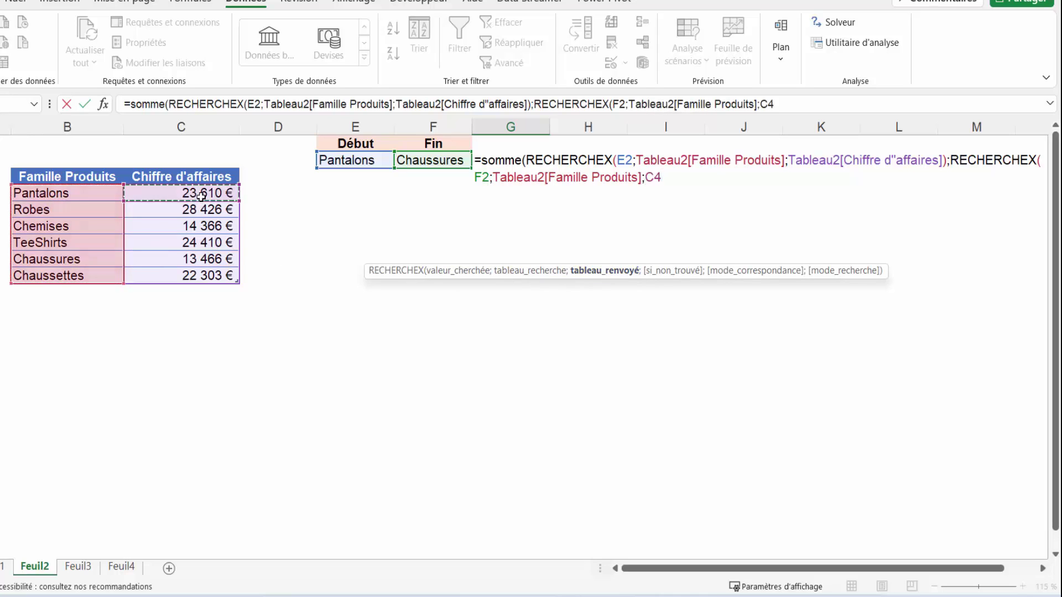
pyautogui.moveTo(201, 194); pyautogui.dragTo(189, 276)
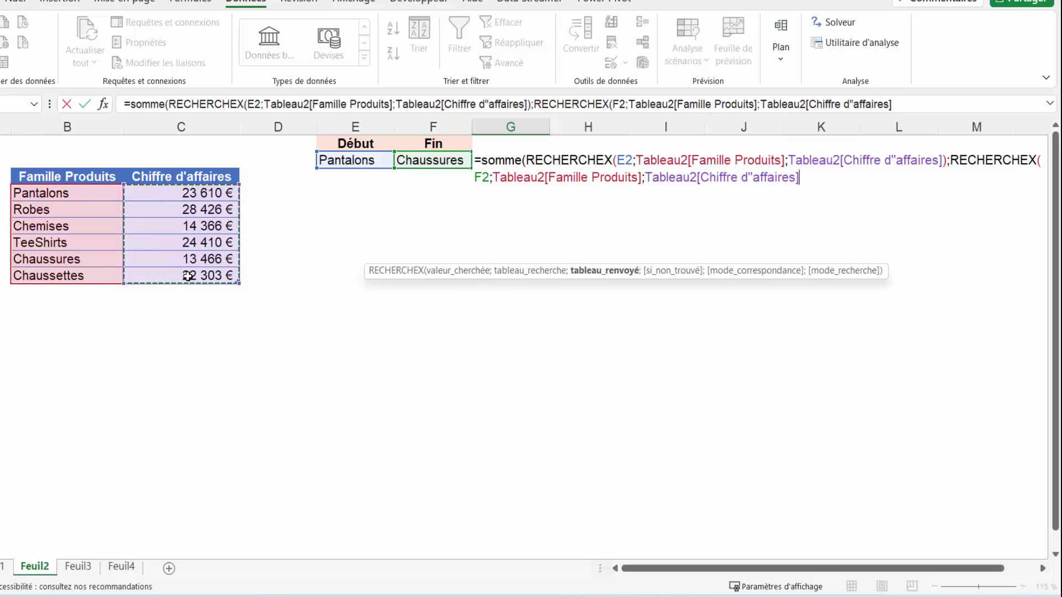
pyautogui.write(')')
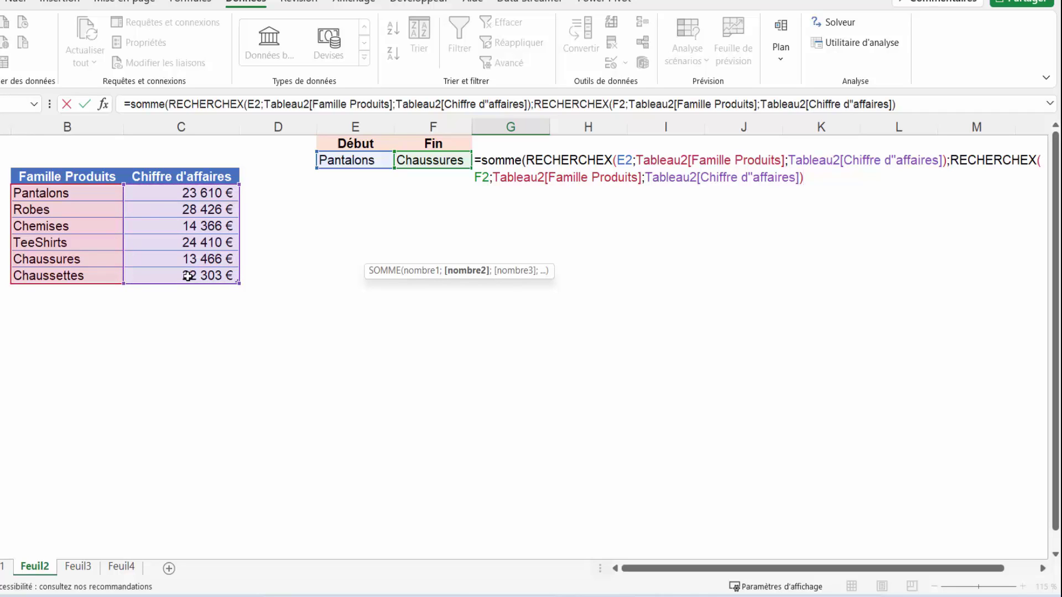
pyautogui.write(')')
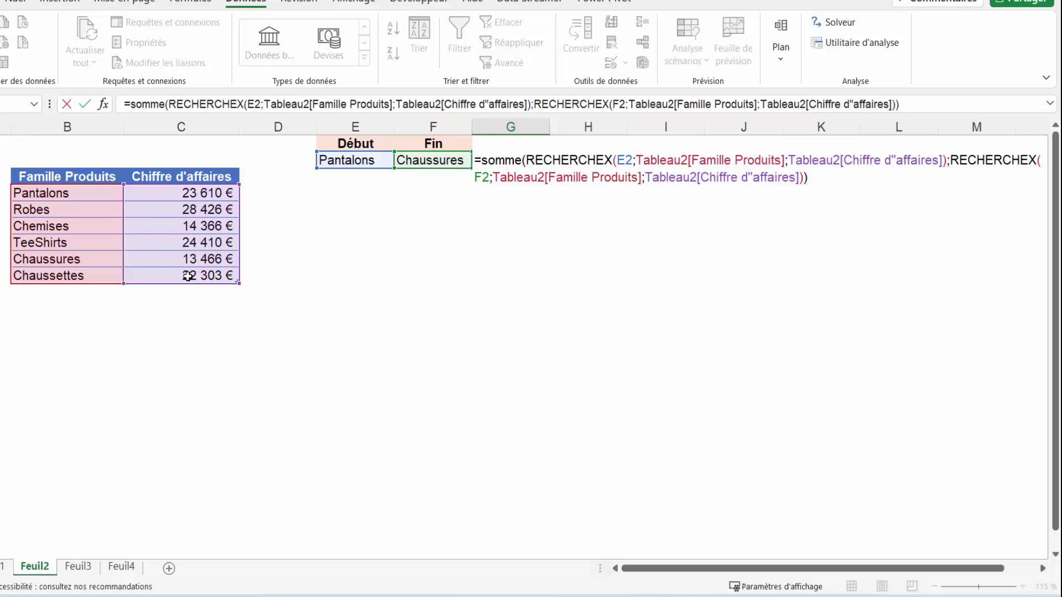
pyautogui.press('Return')
# - Apply the accounting euro format to G2 with no decimals, showing 37 076 €
pyautogui.click(528, 160)
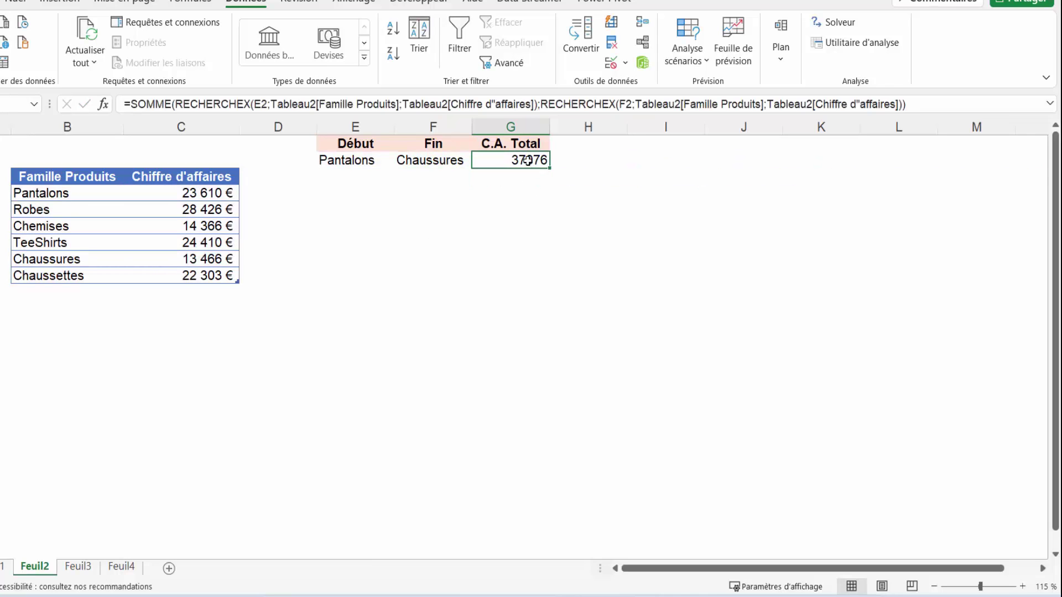
pyautogui.click(13, 3)
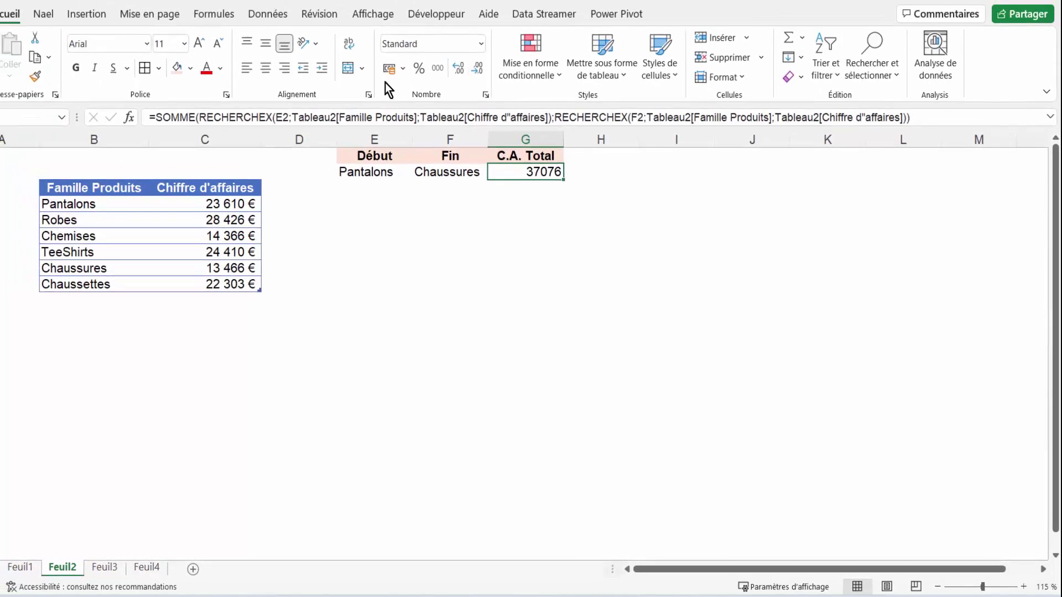
pyautogui.click(389, 69)
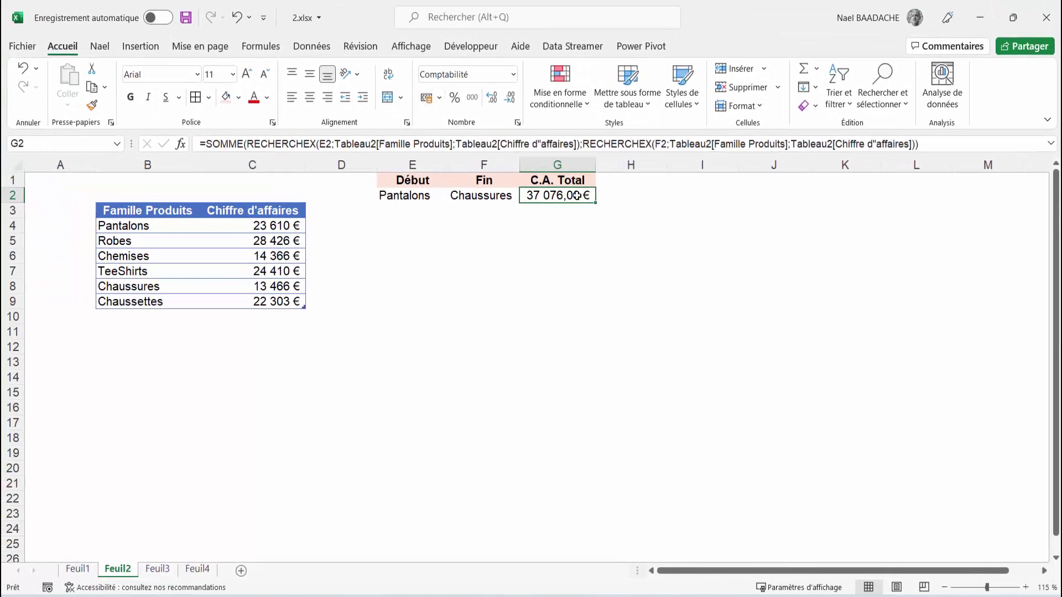
pyautogui.click(510, 98)
pyautogui.click(510, 98)
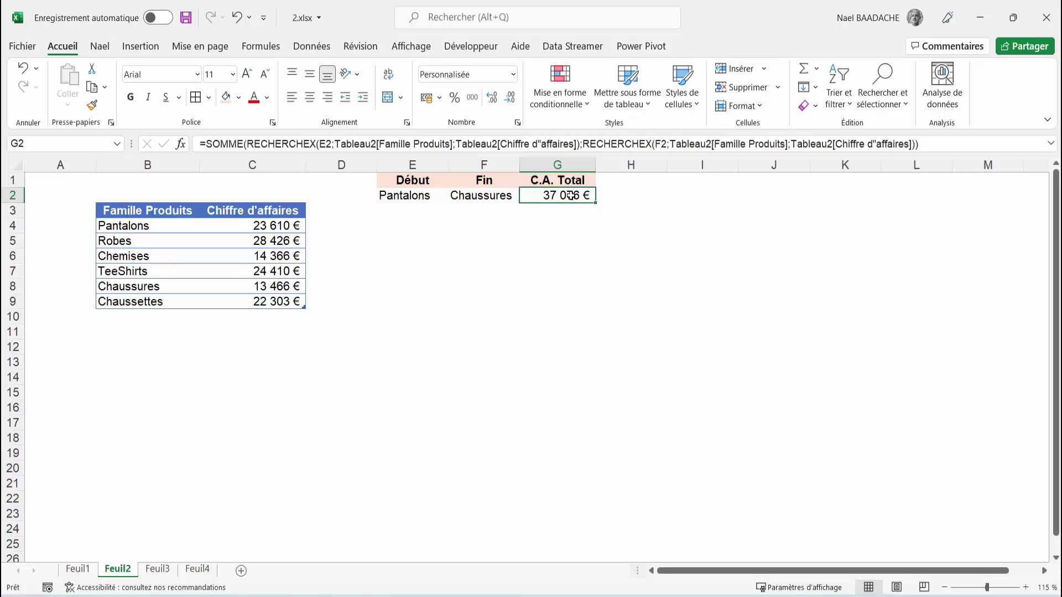
pyautogui.click(279, 226)
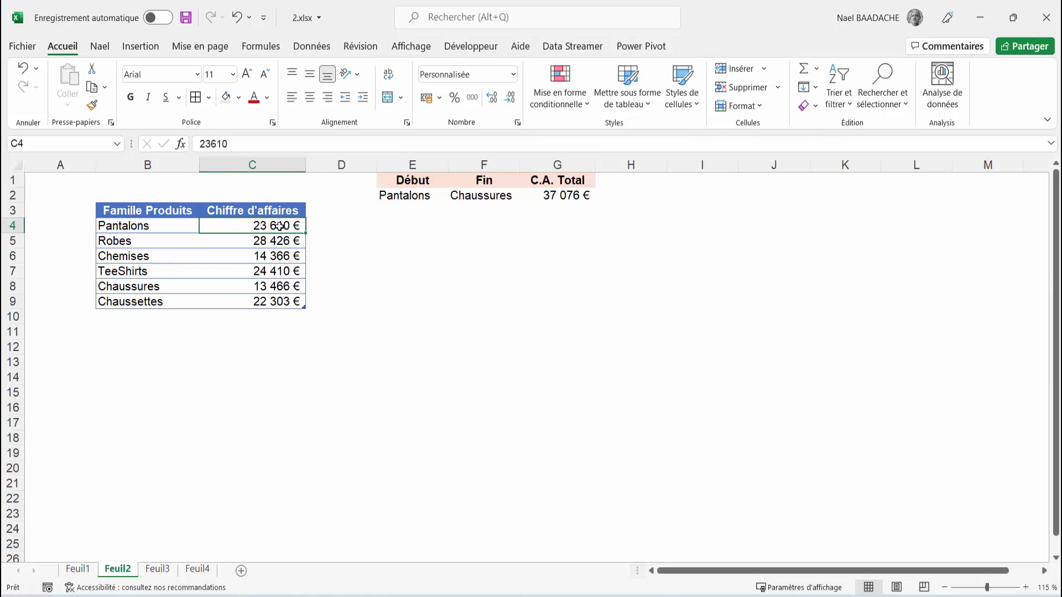
pyautogui.moveTo(279, 226); pyautogui.dragTo(279, 286)
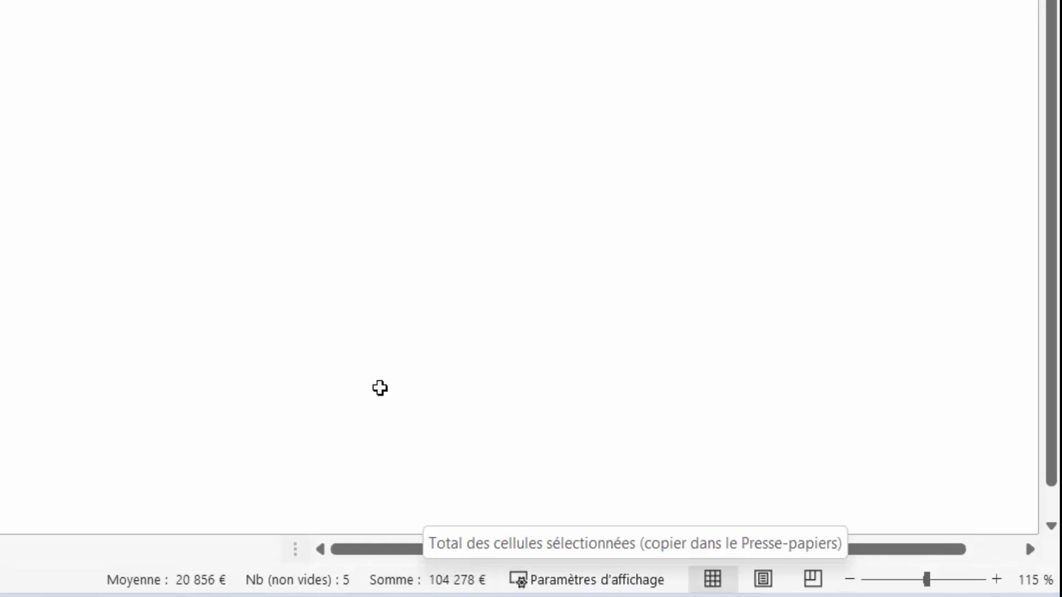
pyautogui.click(563, 197)
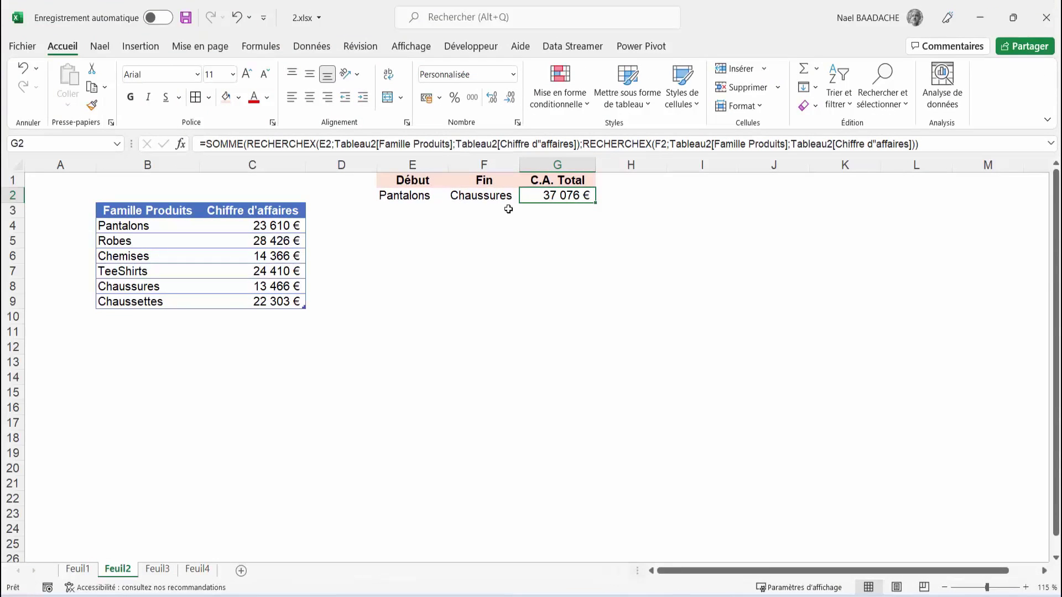
pyautogui.click(285, 228)
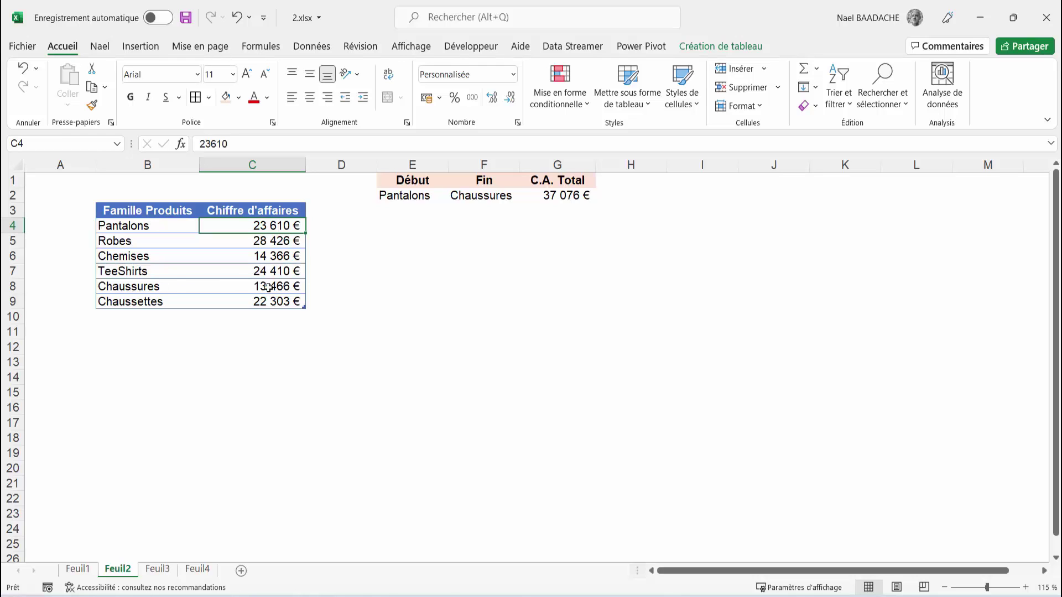
pyautogui.moveTo(285, 228); pyautogui.dragTo(277, 301)
pyautogui.click(286, 225)
pyautogui.keyDown('ctrl'); pyautogui.click(272, 289); pyautogui.keyUp('ctrl')
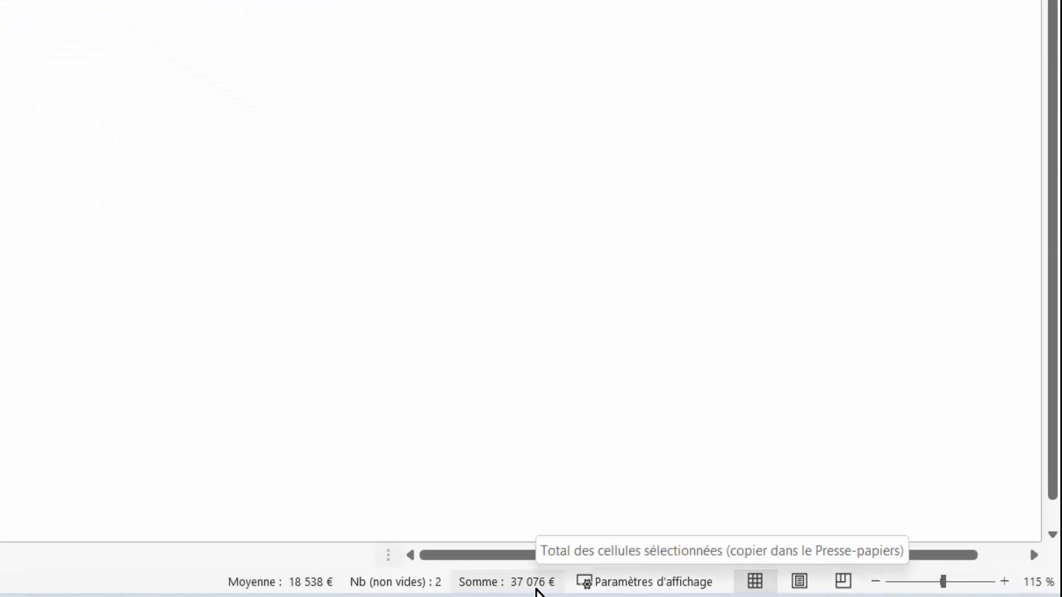
pyautogui.click(566, 197)
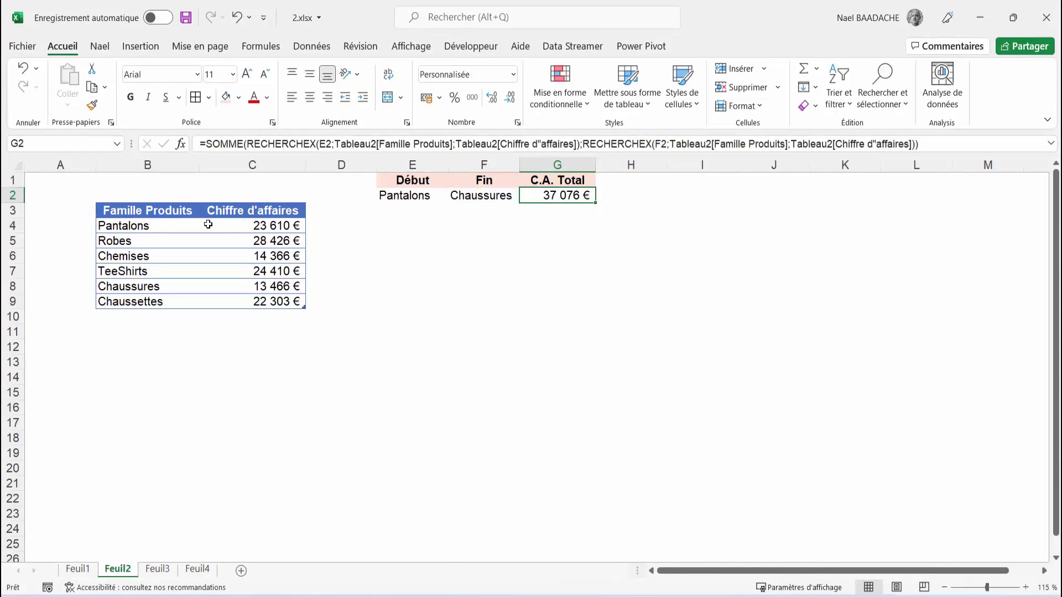
pyautogui.click(264, 226)
pyautogui.click(270, 292)
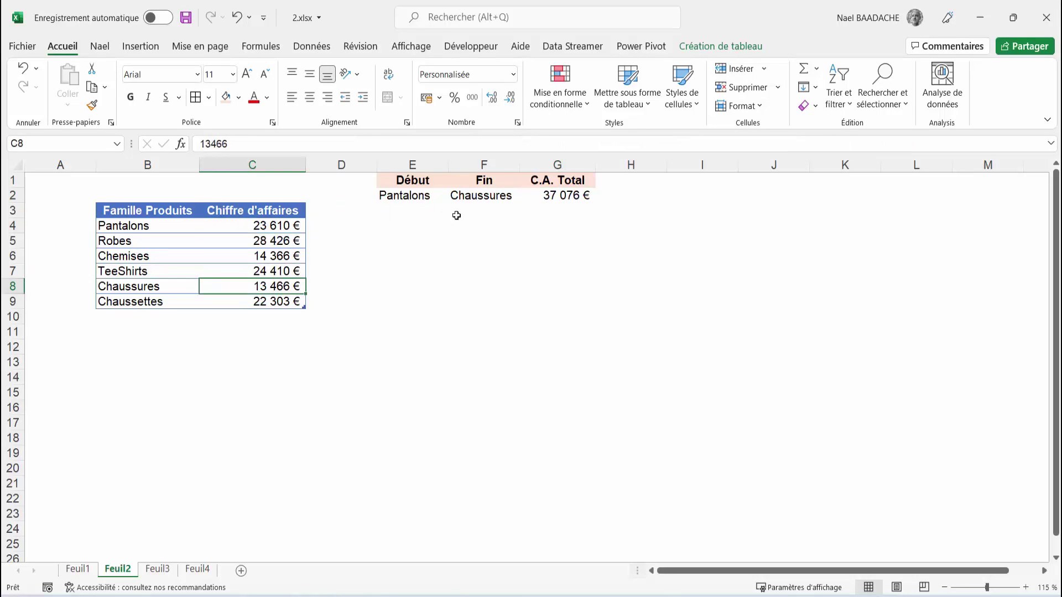
pyautogui.click(585, 195)
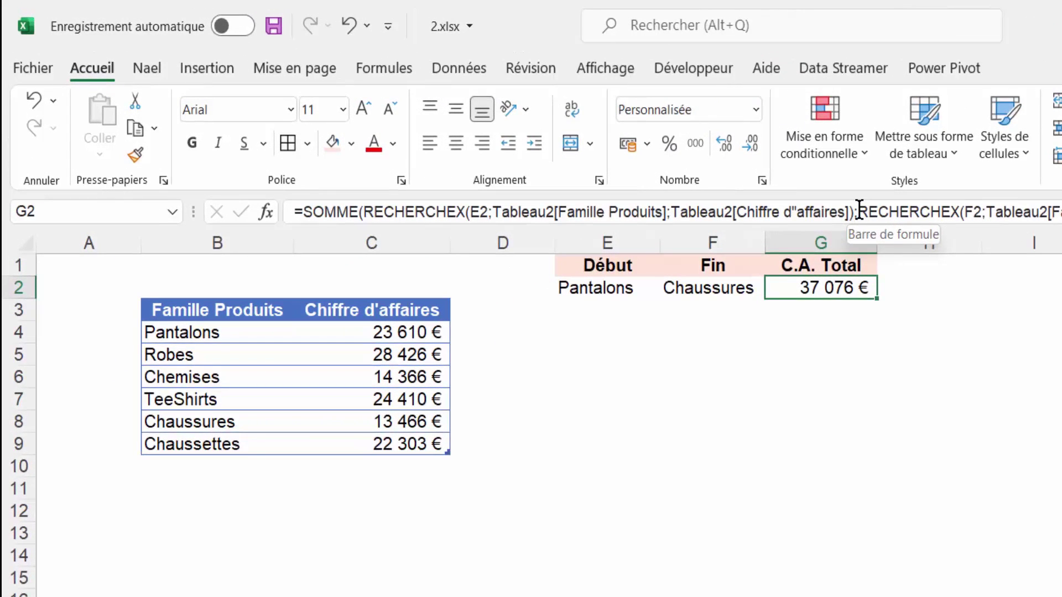
# - In G2, replace the separator between the two RECHERCHEX lookups with a range colon, giving 104 278 €
pyautogui.click(860, 210)
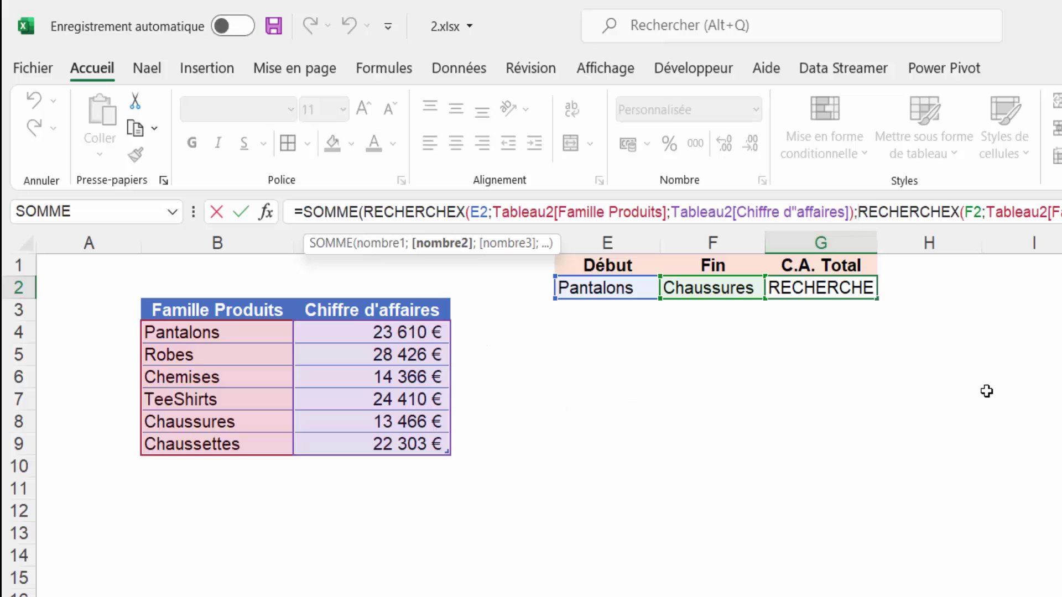
pyautogui.press('BackSpace')
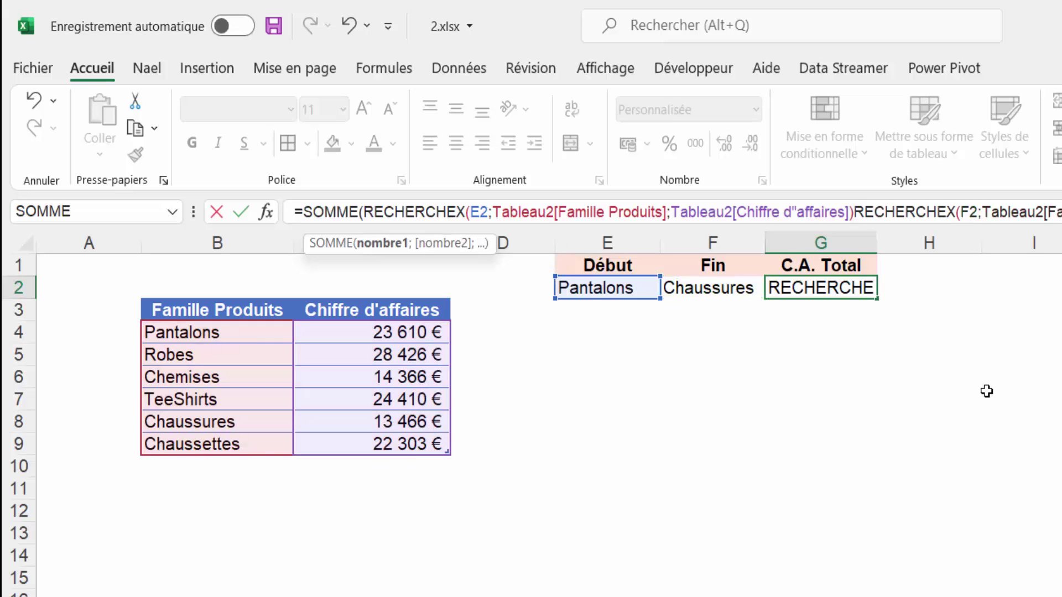
pyautogui.write(';')
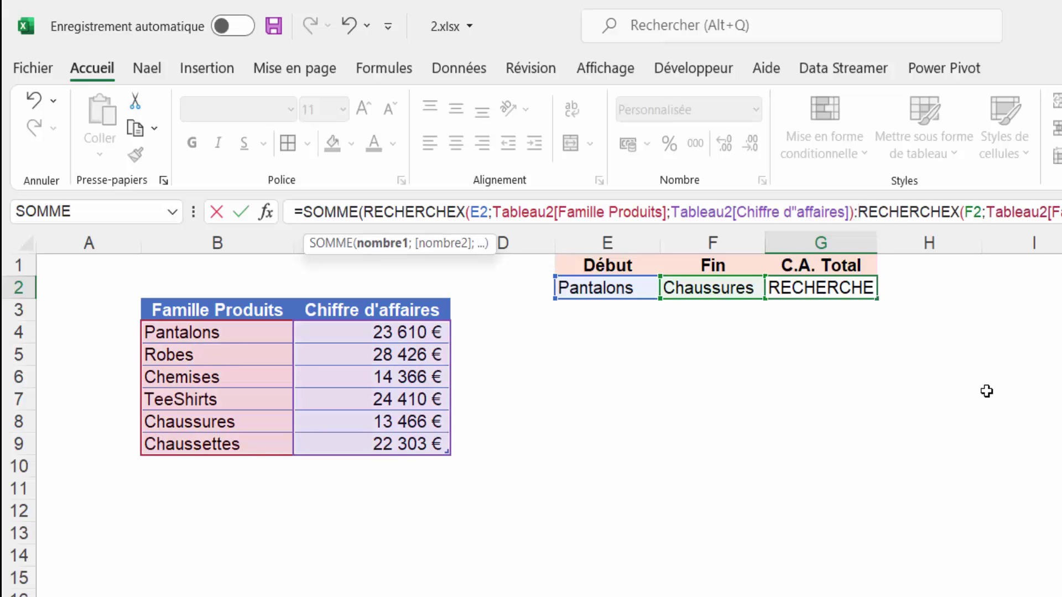
pyautogui.press('Return')
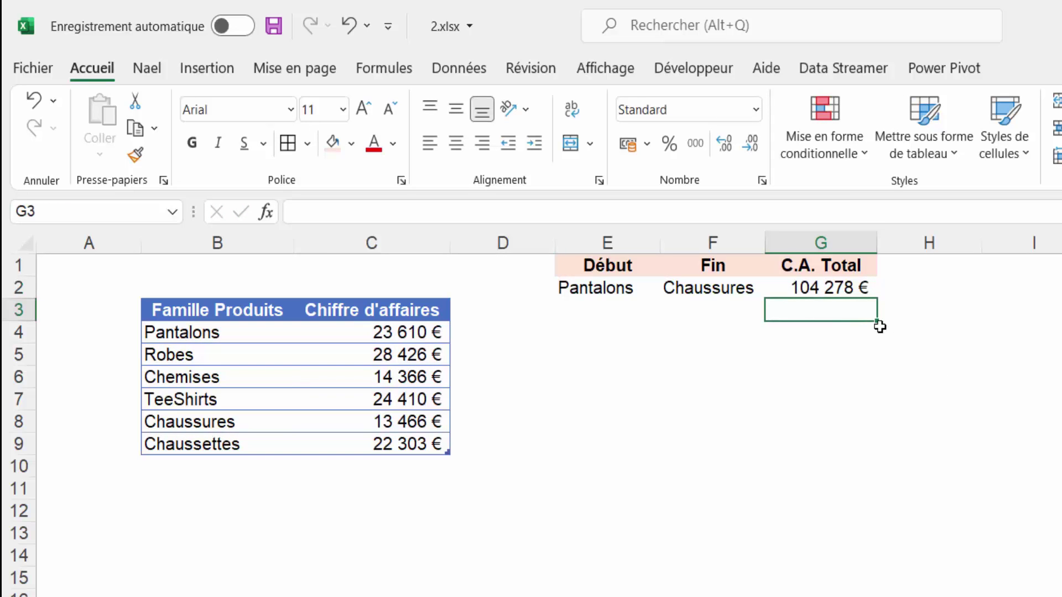
pyautogui.click(847, 289)
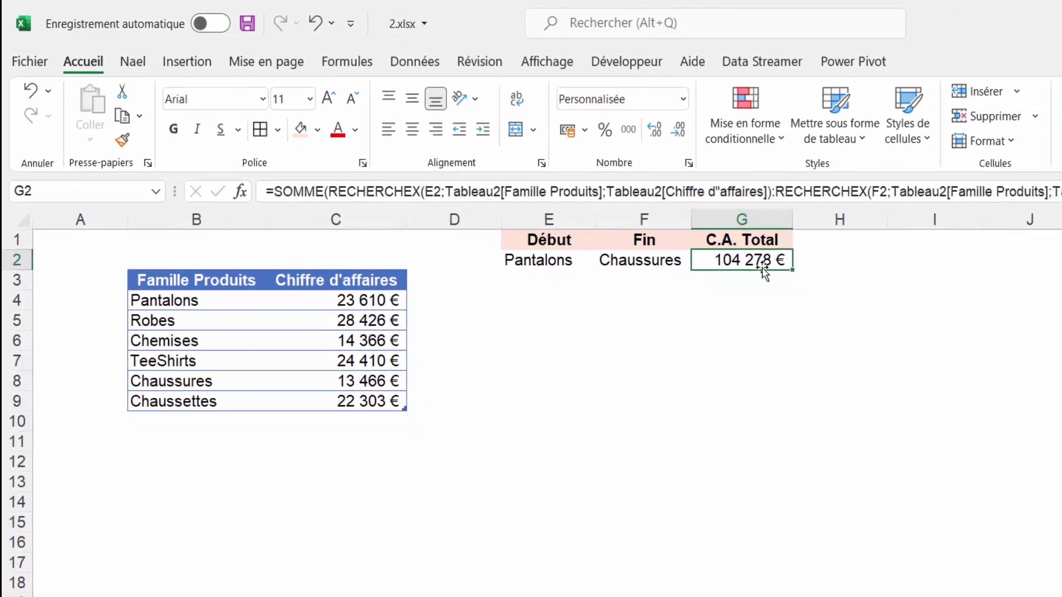
# - Set Fin in F2 to Chaussettes and check the 126 581 € total against all six family amounts
pyautogui.moveTo(291, 225); pyautogui.dragTo(276, 288)
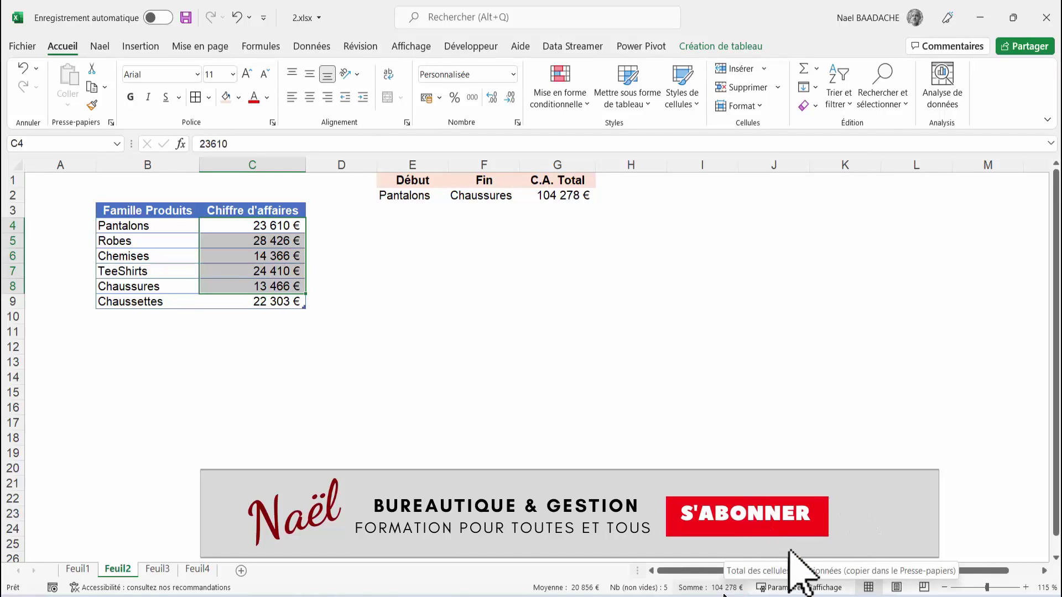
pyautogui.click(491, 195)
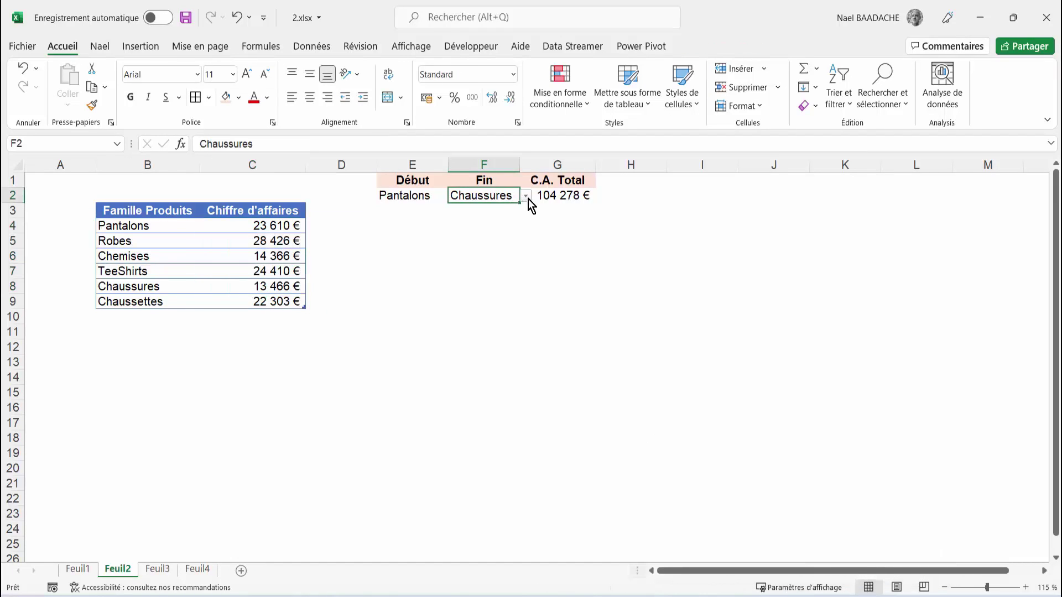
pyautogui.click(526, 197)
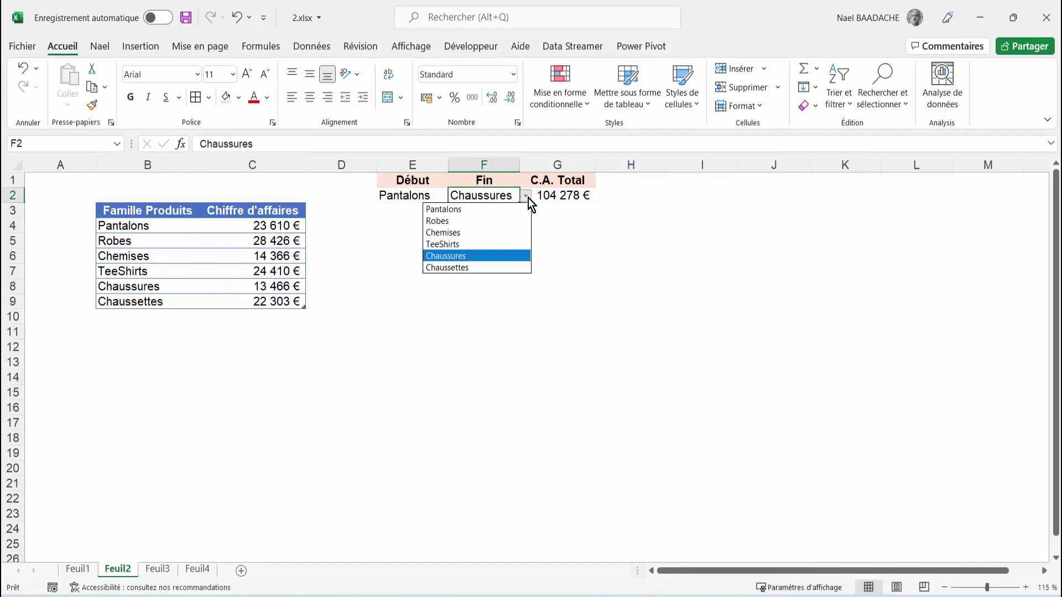
pyautogui.click(463, 268)
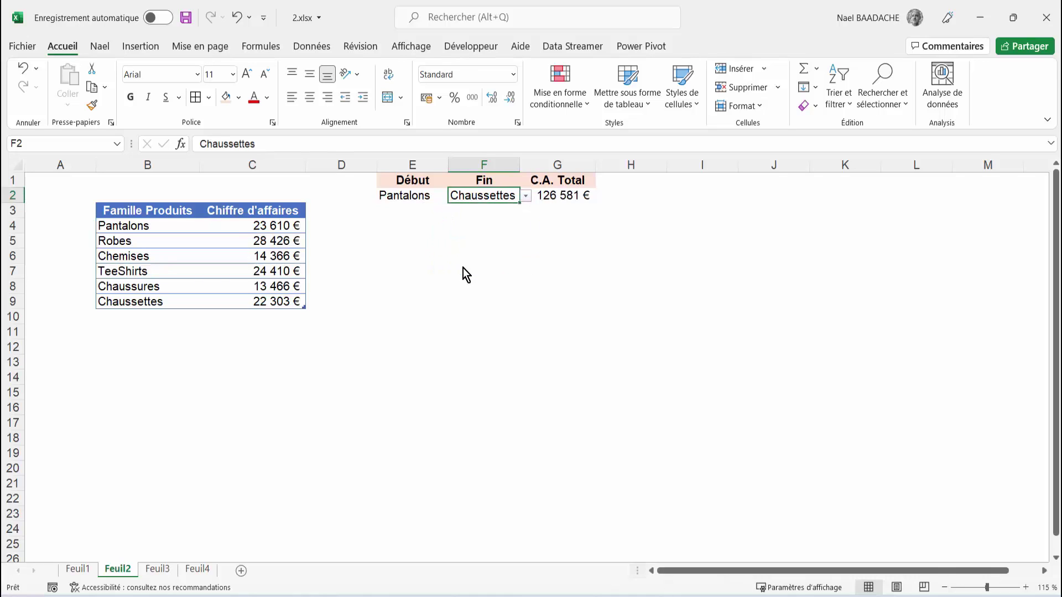
pyautogui.click(408, 197)
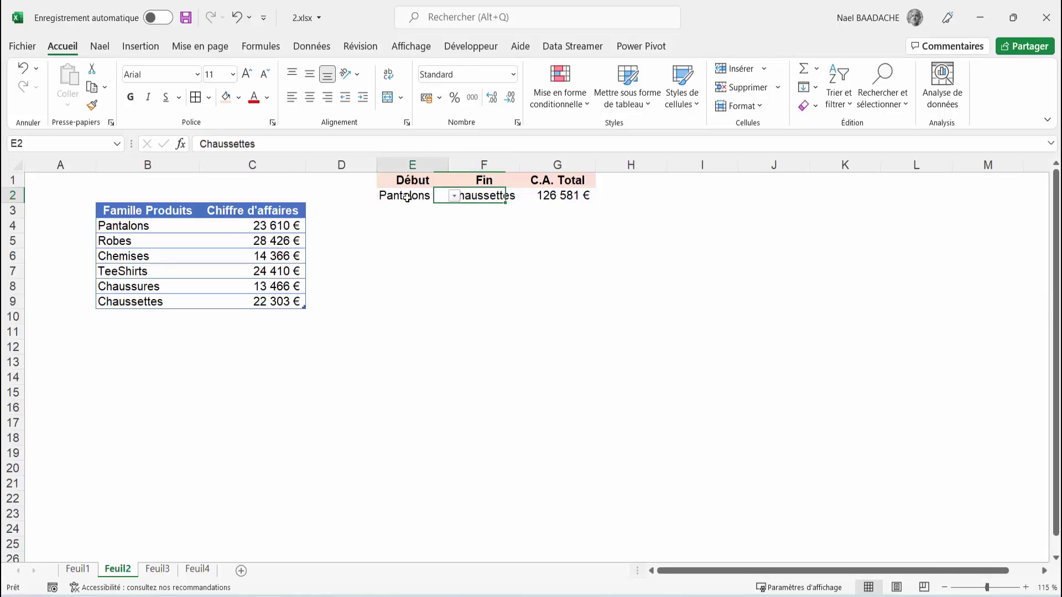
pyautogui.click(482, 197)
pyautogui.click(554, 196)
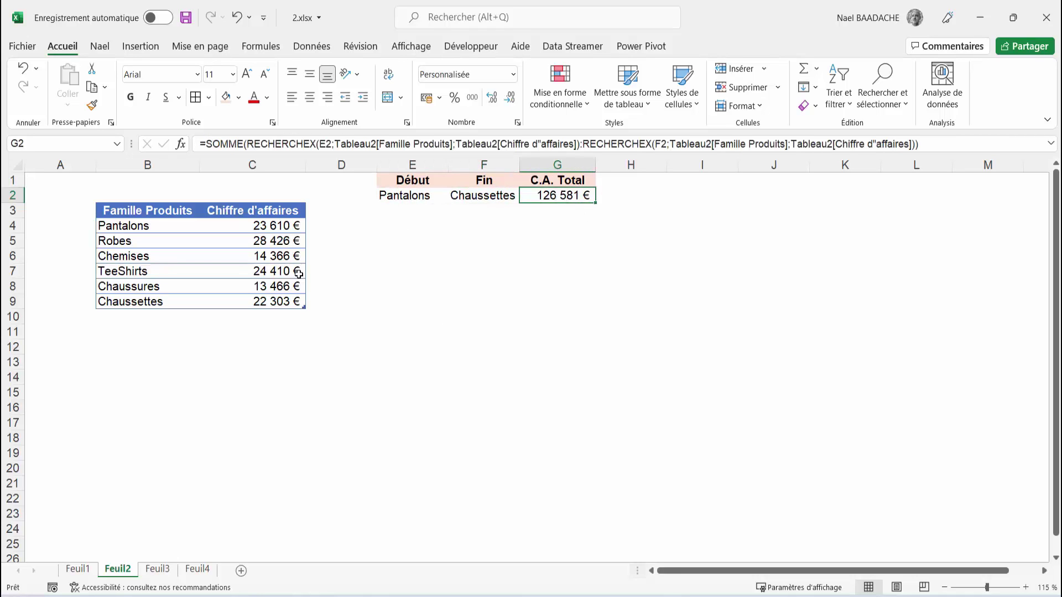
pyautogui.moveTo(278, 225); pyautogui.dragTo(273, 304)
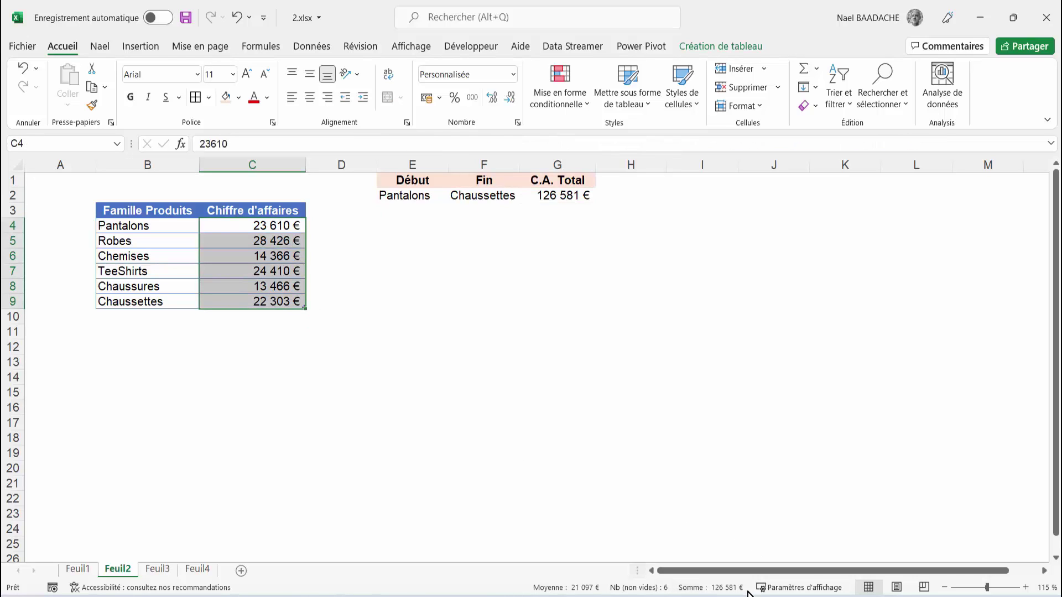
# - Add a Pyjamas row below the table with revenue 12 000
pyautogui.click(174, 319)
pyautogui.write('P')
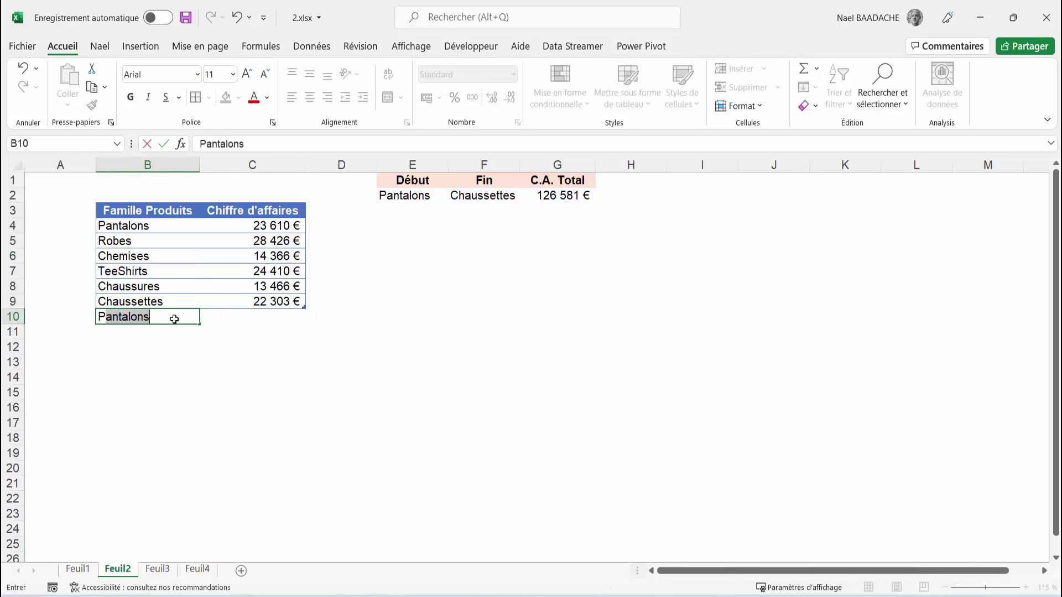
pyautogui.write('yja')
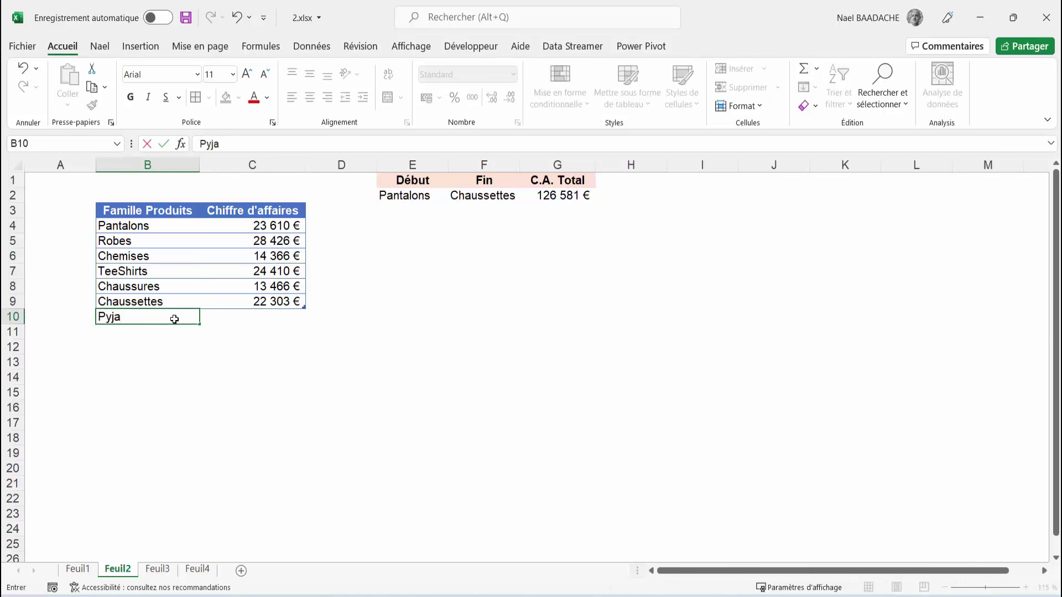
pyautogui.write('mas')
pyautogui.press('Tab')
pyautogui.write('12000')
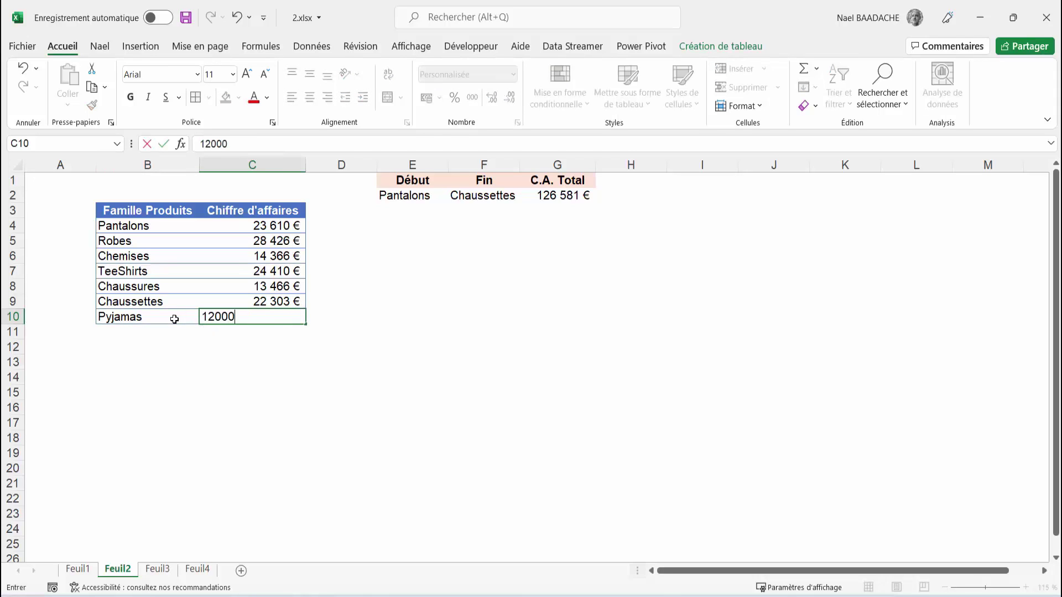
pyautogui.write('0')
pyautogui.press('BackSpace')
pyautogui.press('Return')
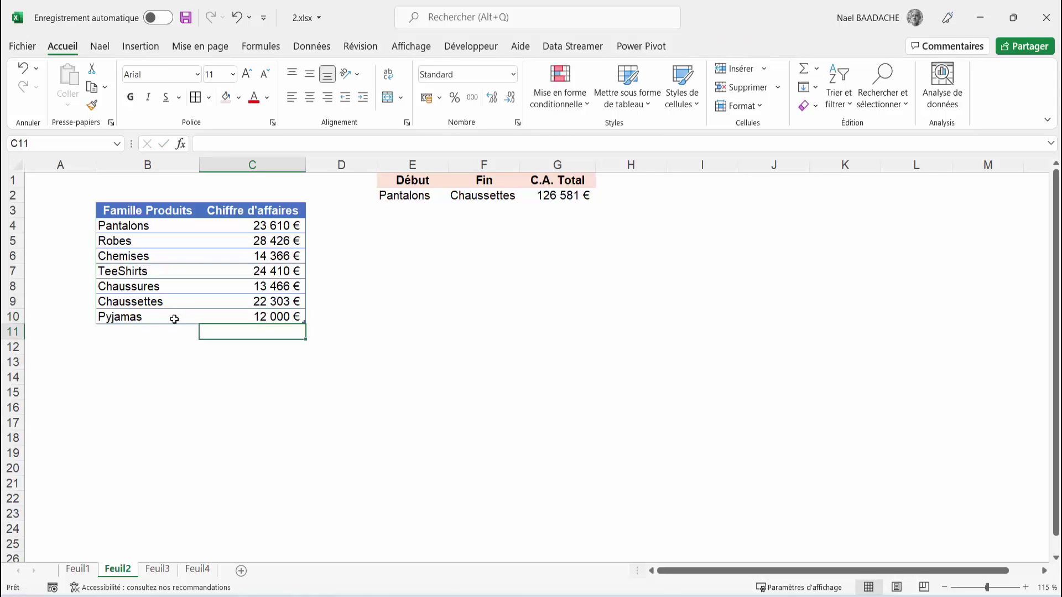
# - Set Fin to Pyjamas and verify C.A. Total equals 138 581 € across all seven amounts
pyautogui.click(471, 197)
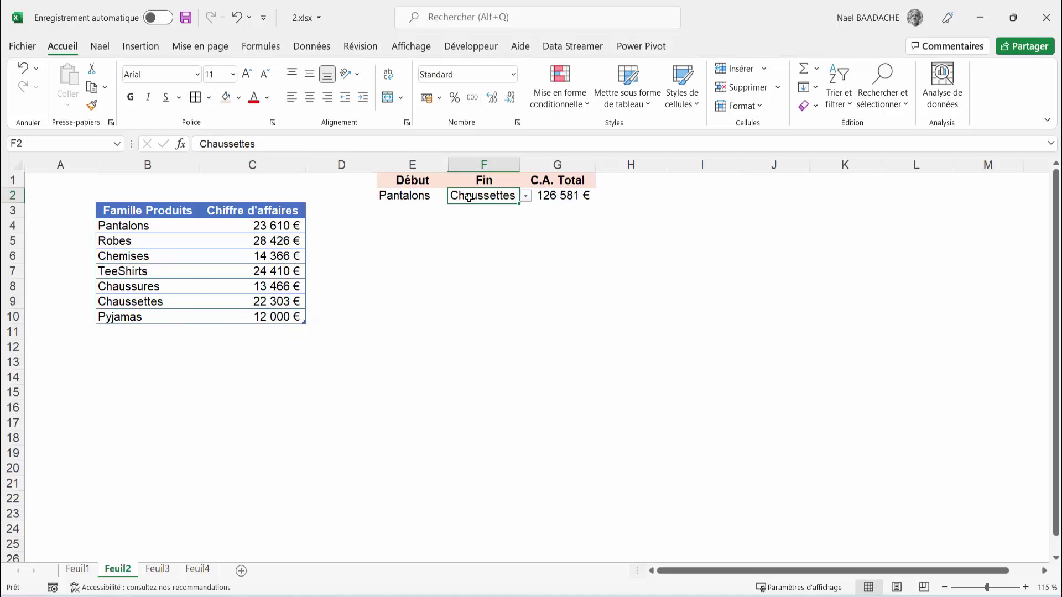
pyautogui.click(526, 197)
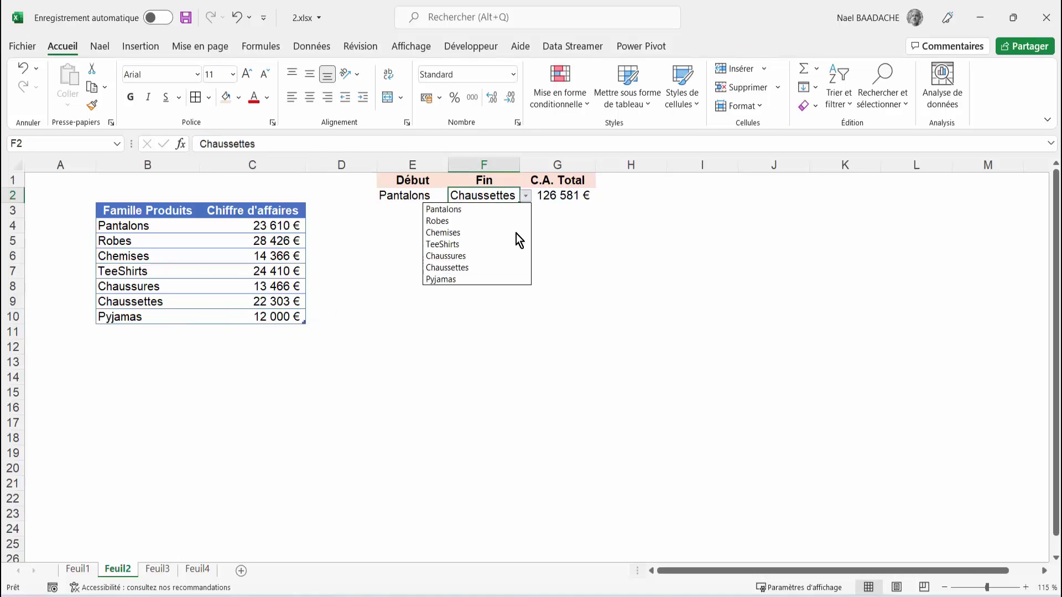
pyautogui.click(486, 280)
pyautogui.click(542, 197)
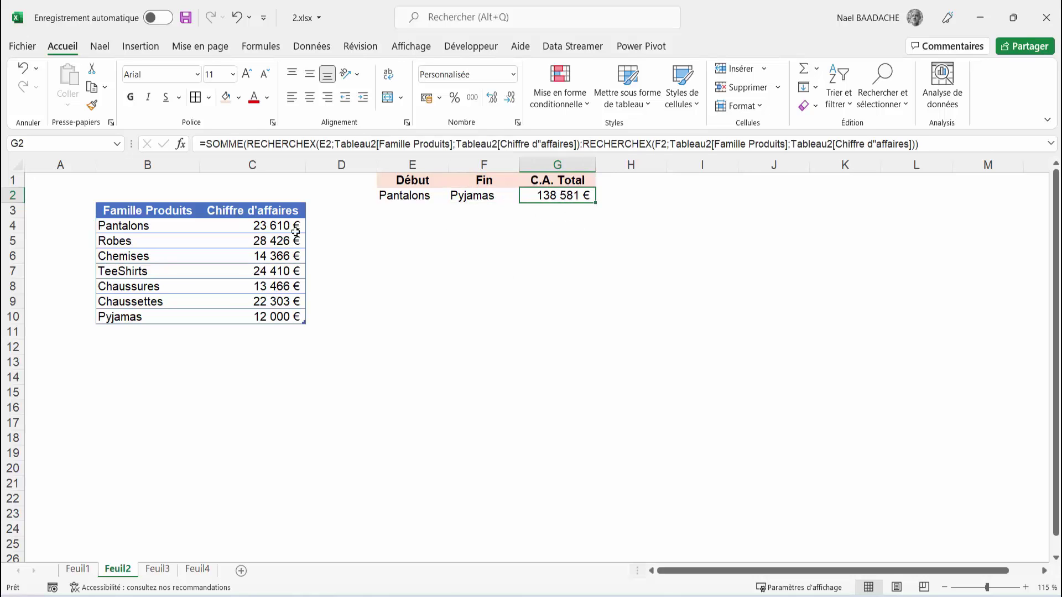
pyautogui.moveTo(296, 232); pyautogui.dragTo(276, 316)
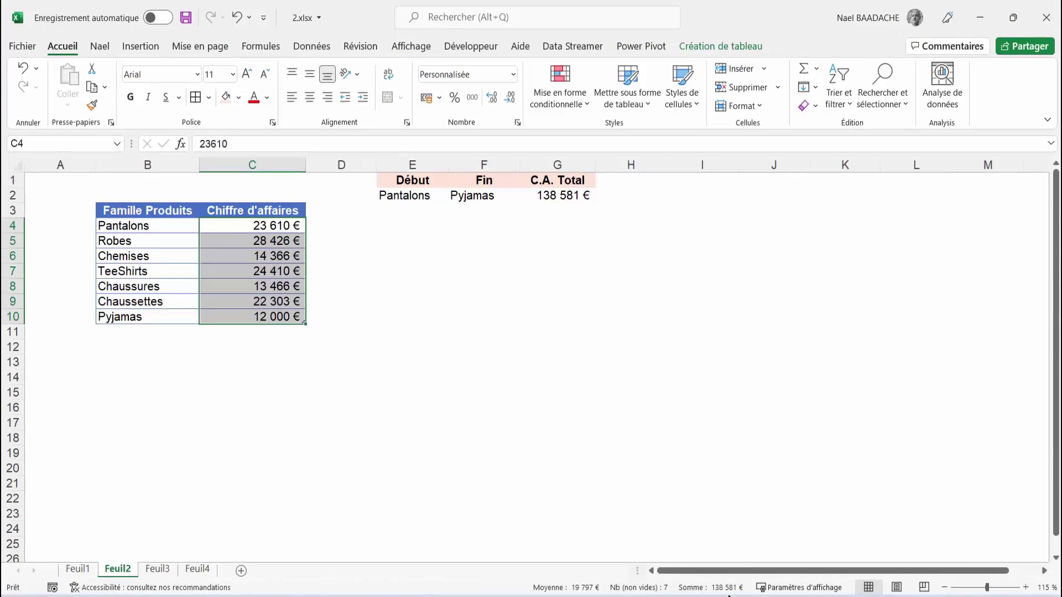
pyautogui.click(556, 303)
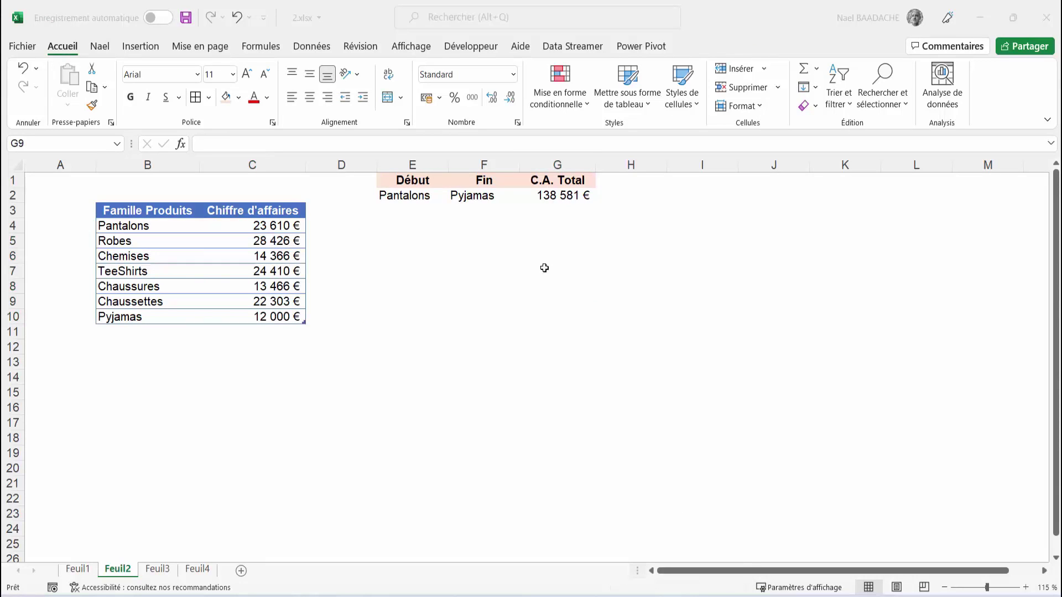
pyautogui.click(443, 288)
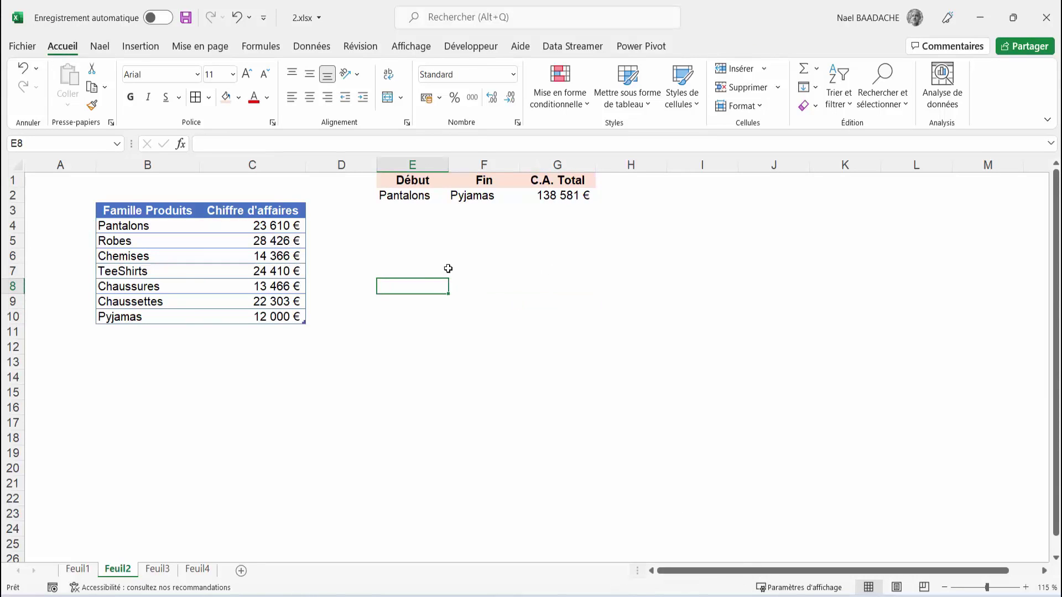